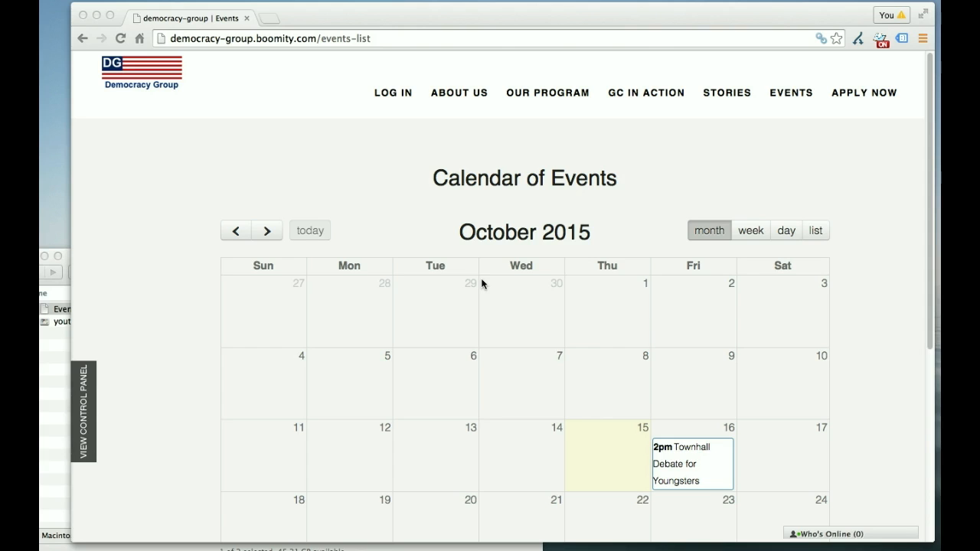
Step: View the details and confirmed attendees of the October 16 Townhall Debate for Youngsters event, and close its details
scroll(482, 283, down, 3)
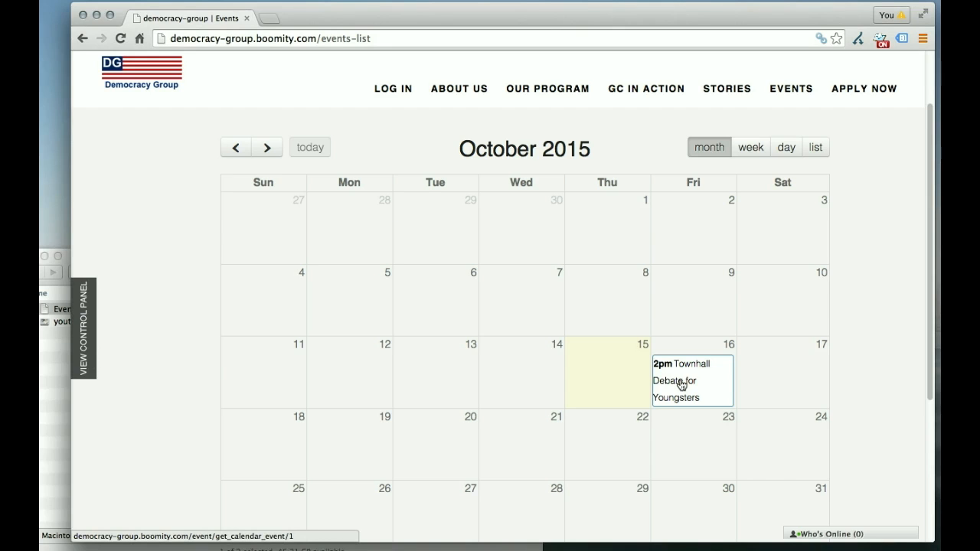
click(681, 385)
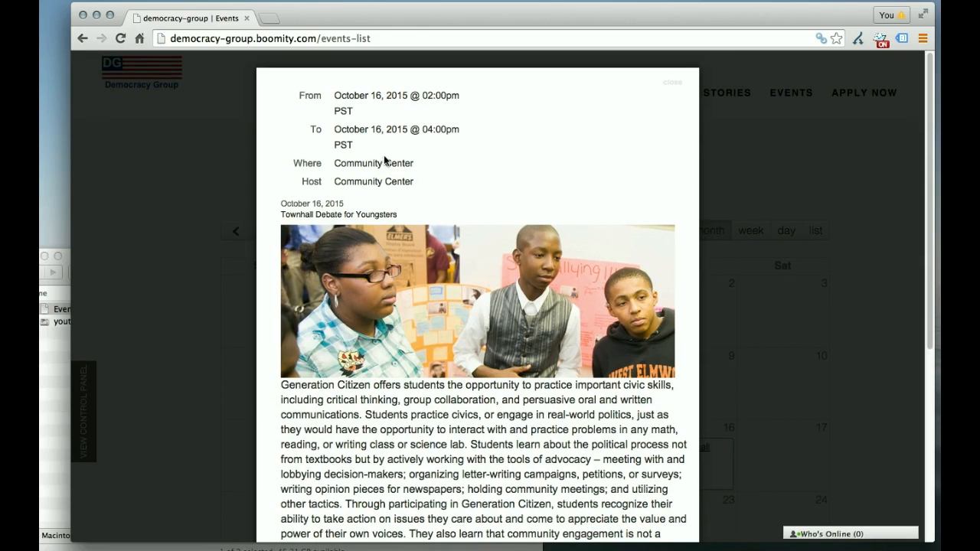
scroll(455, 233, down, 5)
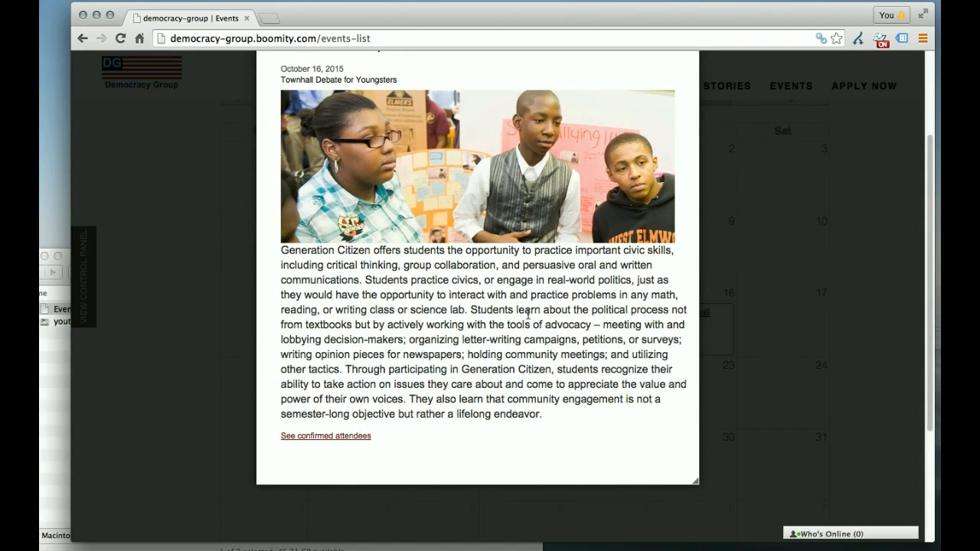
click(337, 436)
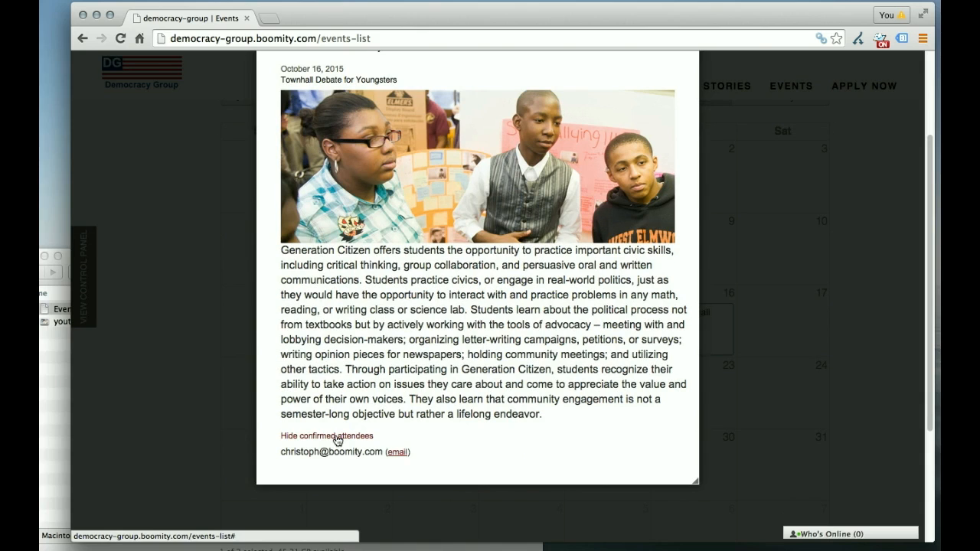
click(338, 437)
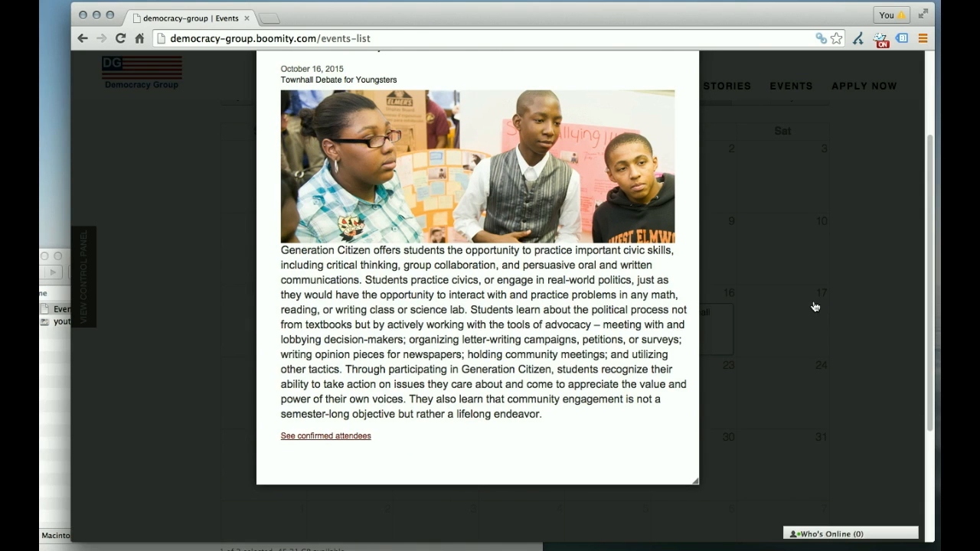
scroll(813, 306, up, 4)
click(677, 86)
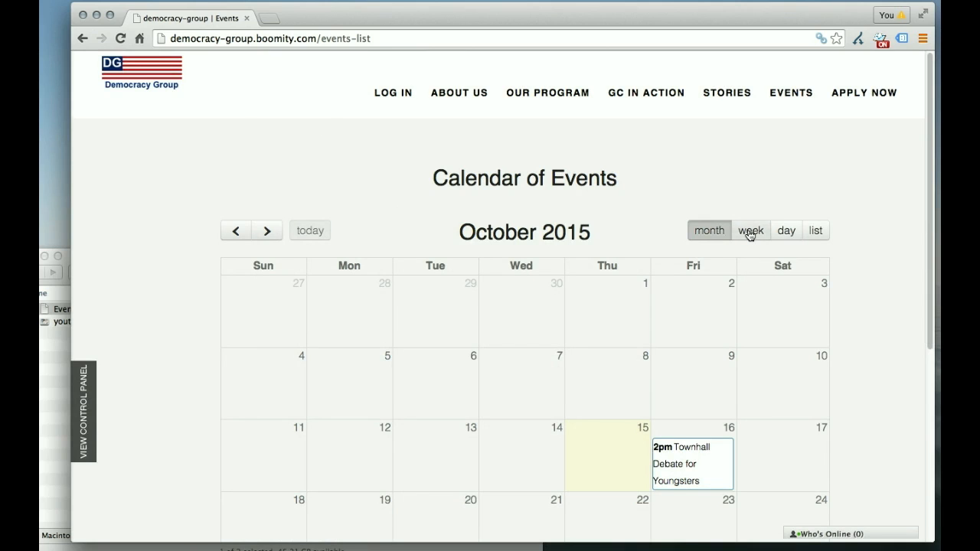
Step: View the Townhall Debate for Youngsters in the calendar's week view and in the day view for Friday, October 16, 2015
click(749, 232)
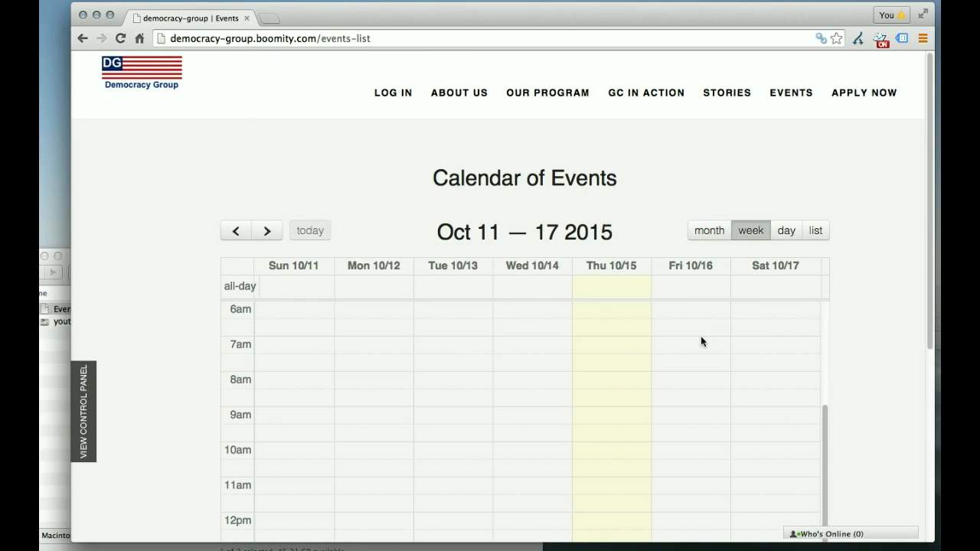
scroll(700, 341, down, 6)
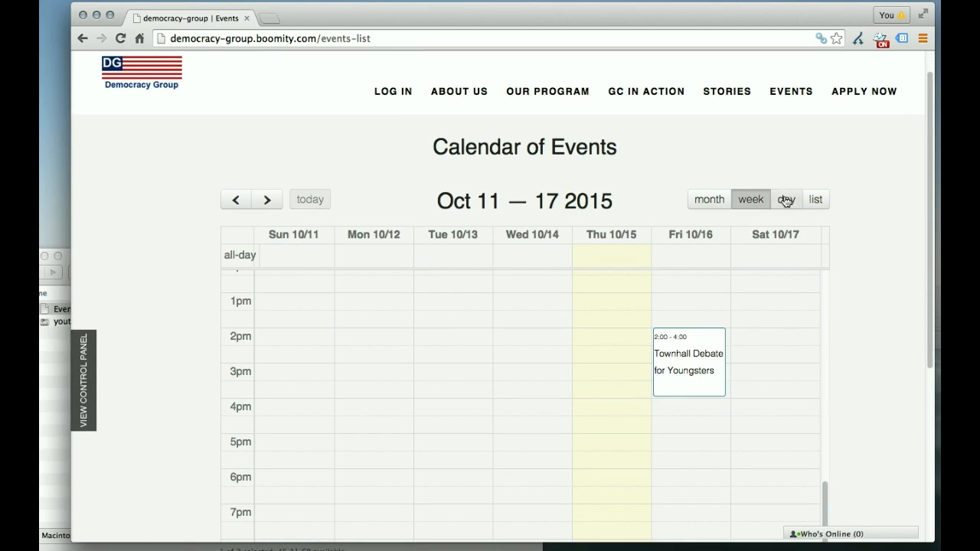
click(786, 200)
click(267, 200)
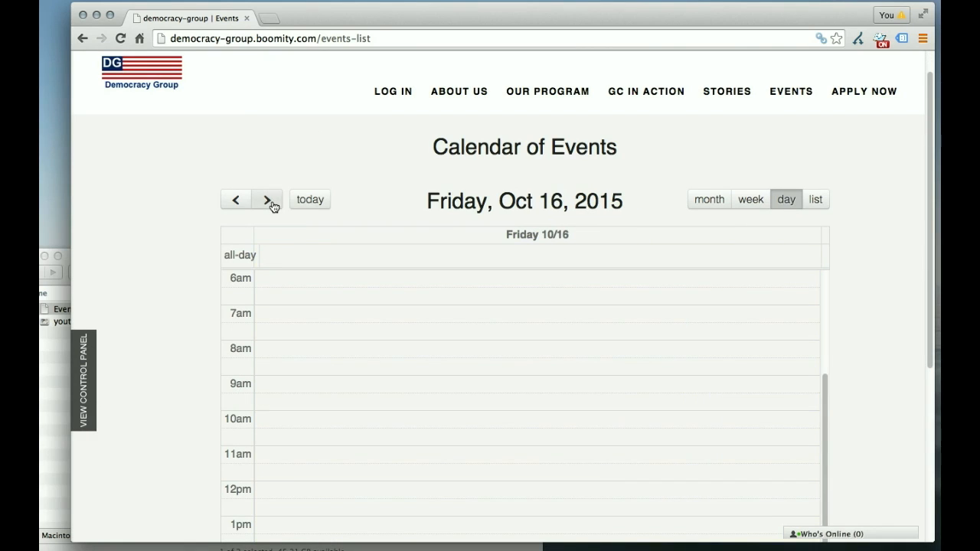
scroll(562, 366, down, 5)
scroll(562, 369, down, 2)
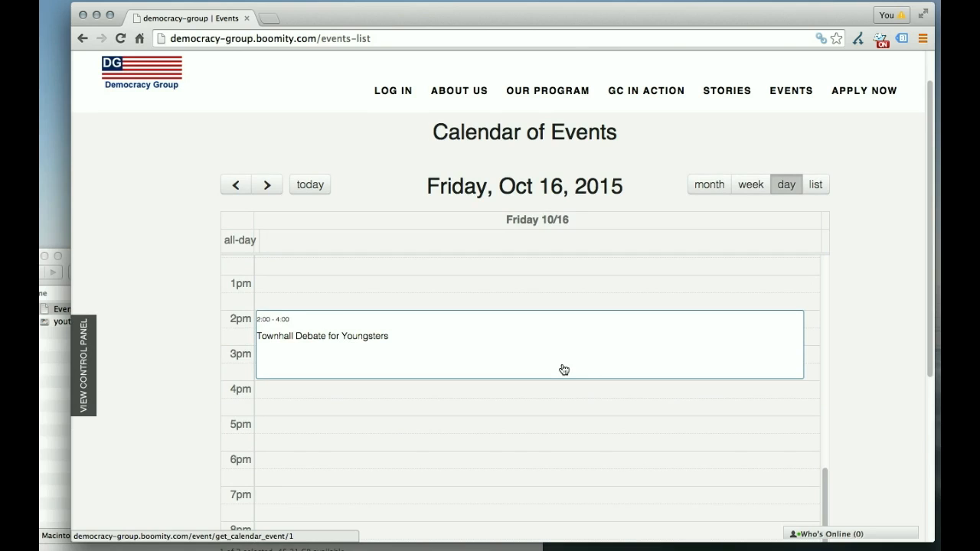
Step: Switch the events calendar to the list view and read through the Townhall Debate entry's schedule, location, host and description
scroll(564, 369, up, 4)
click(814, 191)
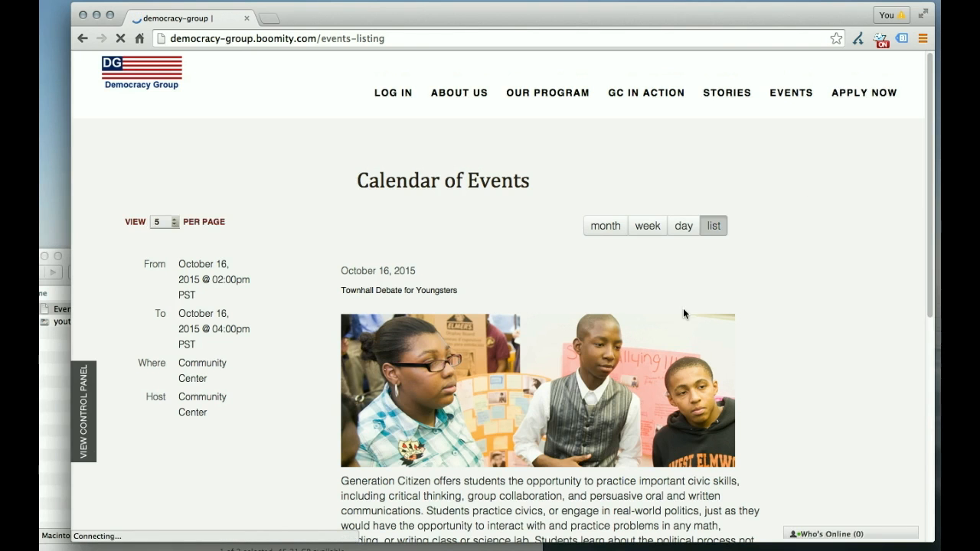
scroll(689, 308, down, 3)
scroll(689, 306, down, 5)
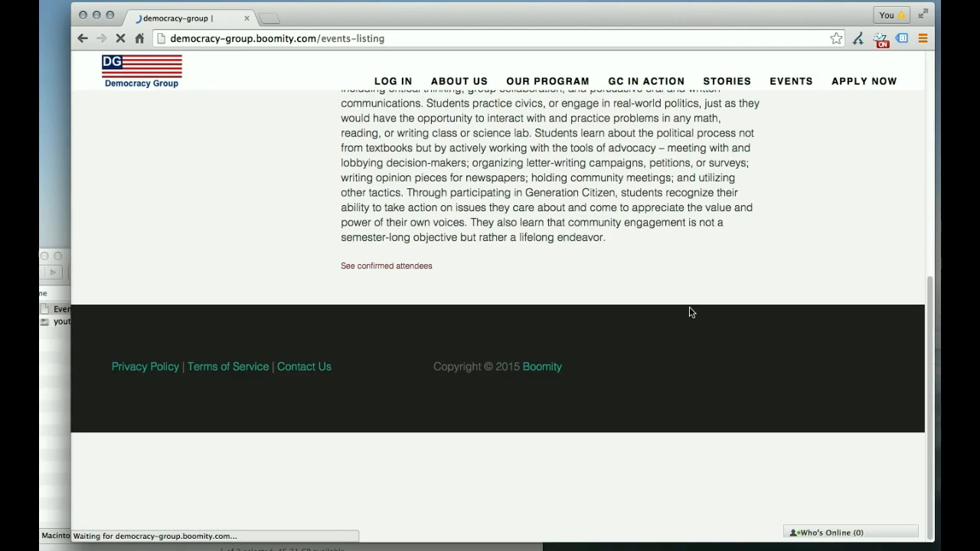
scroll(689, 306, up, 6)
scroll(689, 311, down, 1)
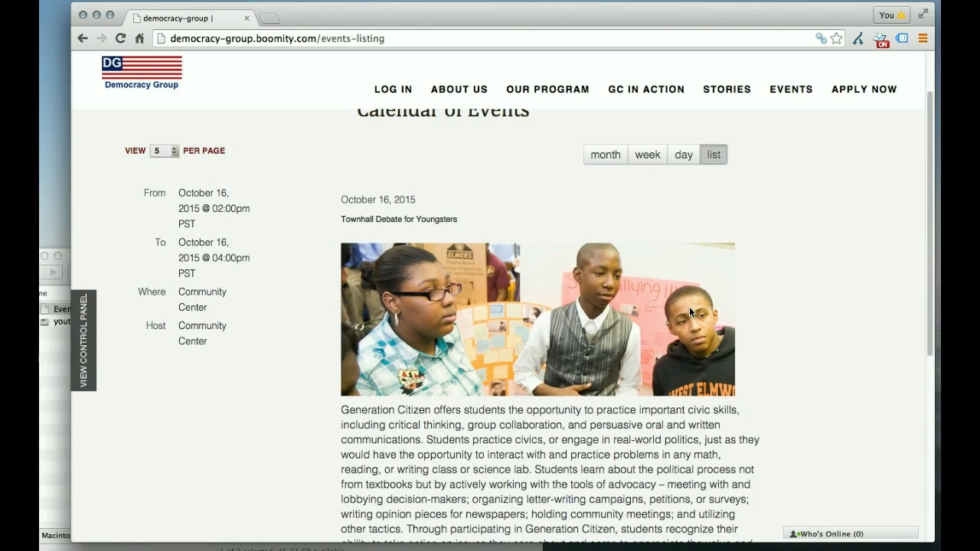
scroll(689, 306, down, 3)
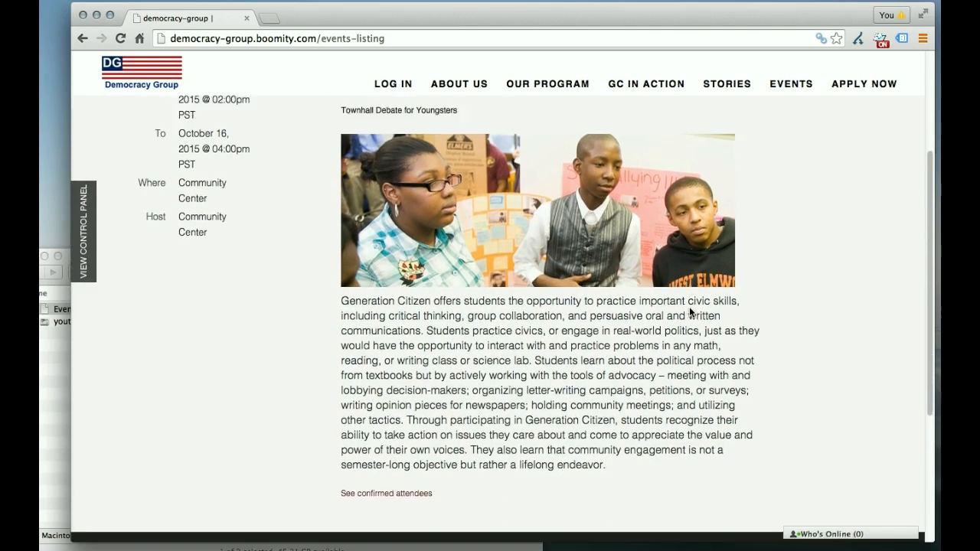
scroll(689, 306, up, 7)
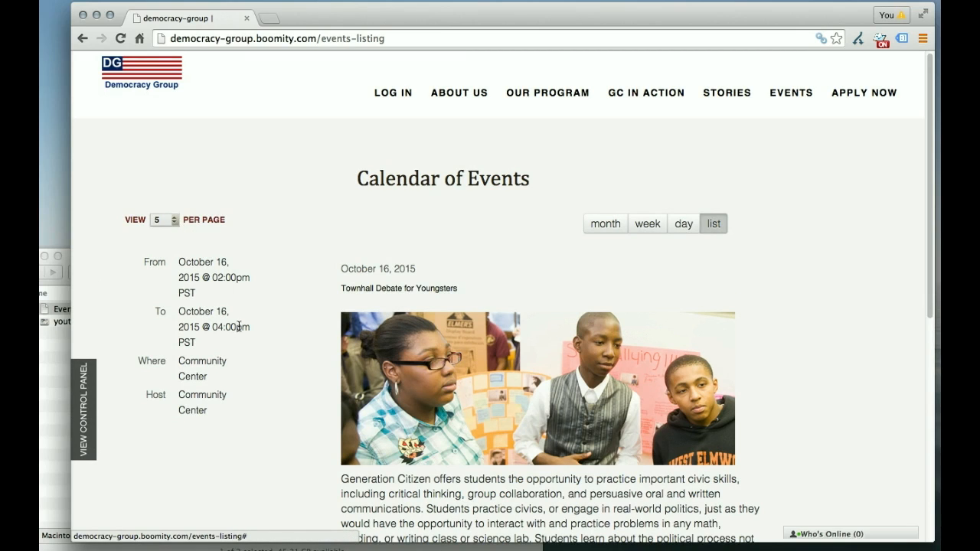
scroll(247, 345, down, 3)
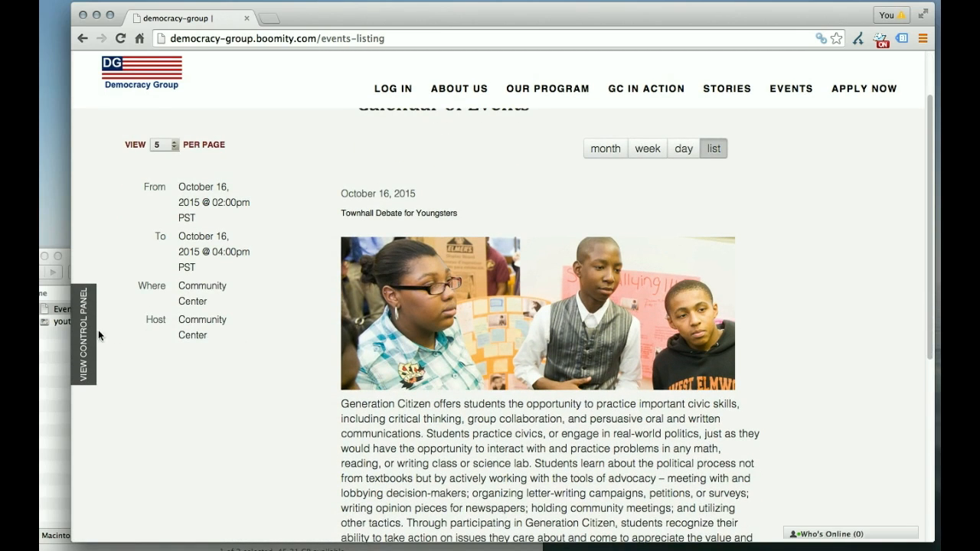
Step: Open the site's event management from the marketing tools and start scheduling a new event
click(87, 332)
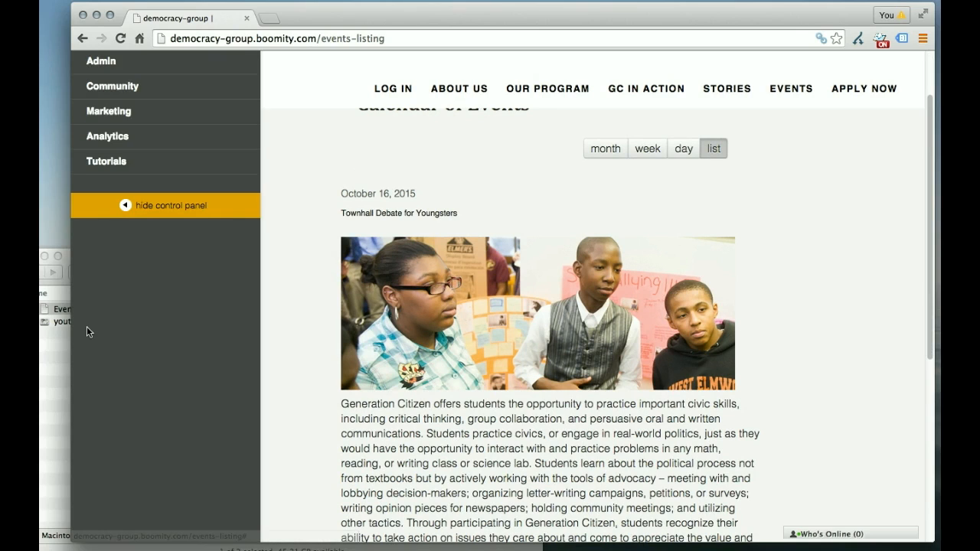
scroll(86, 332, up, 3)
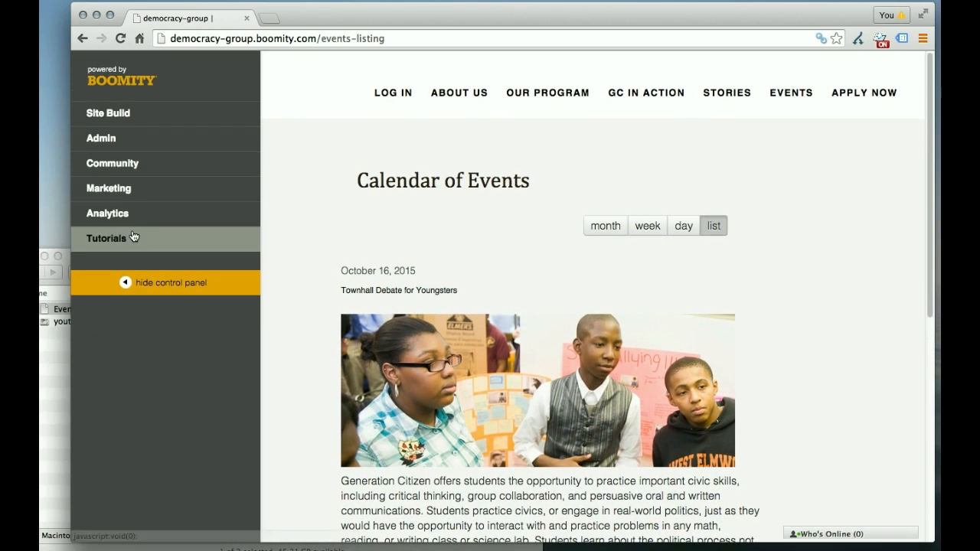
click(123, 190)
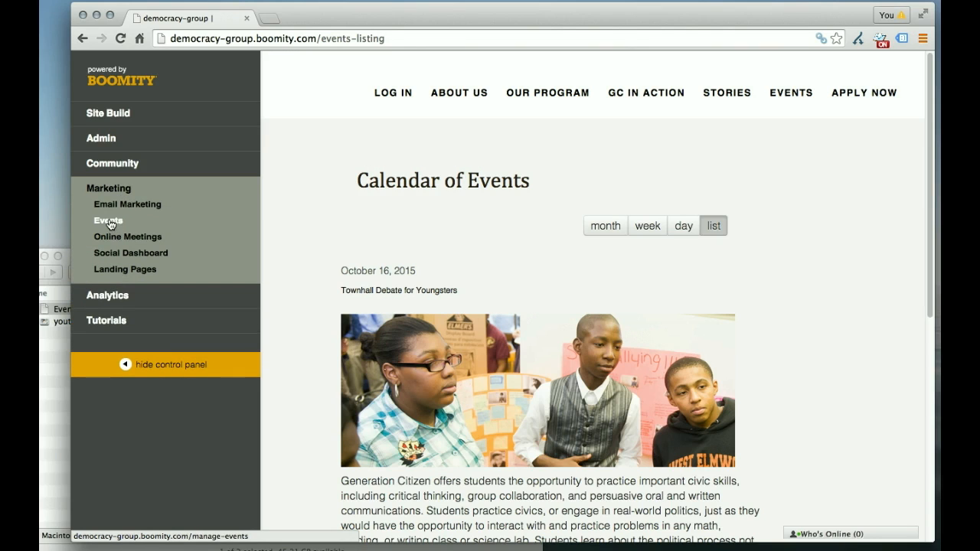
click(110, 222)
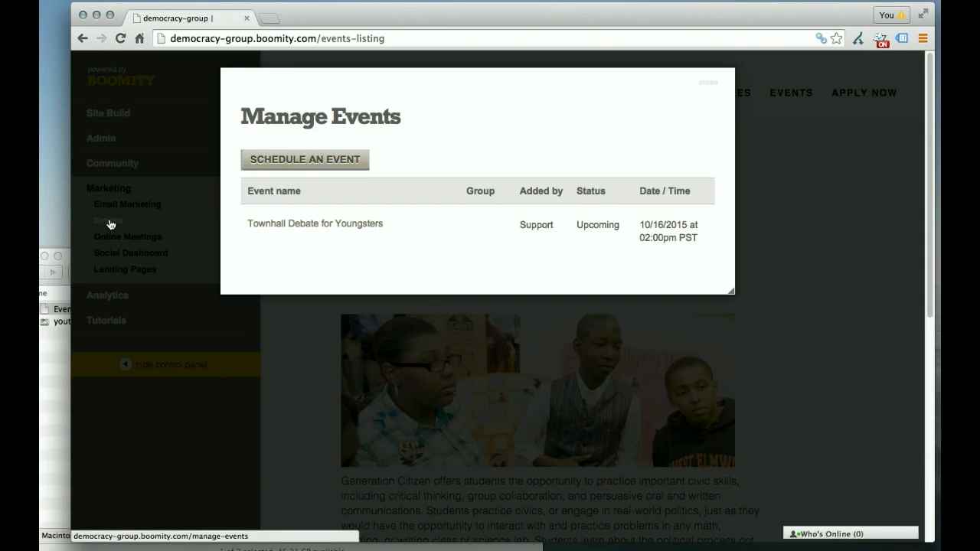
mouse_move(454, 248)
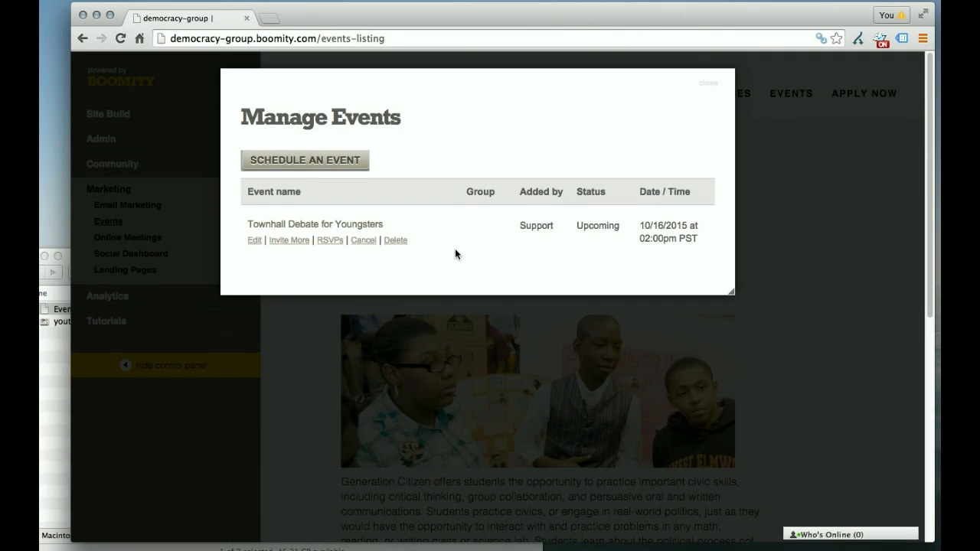
click(339, 160)
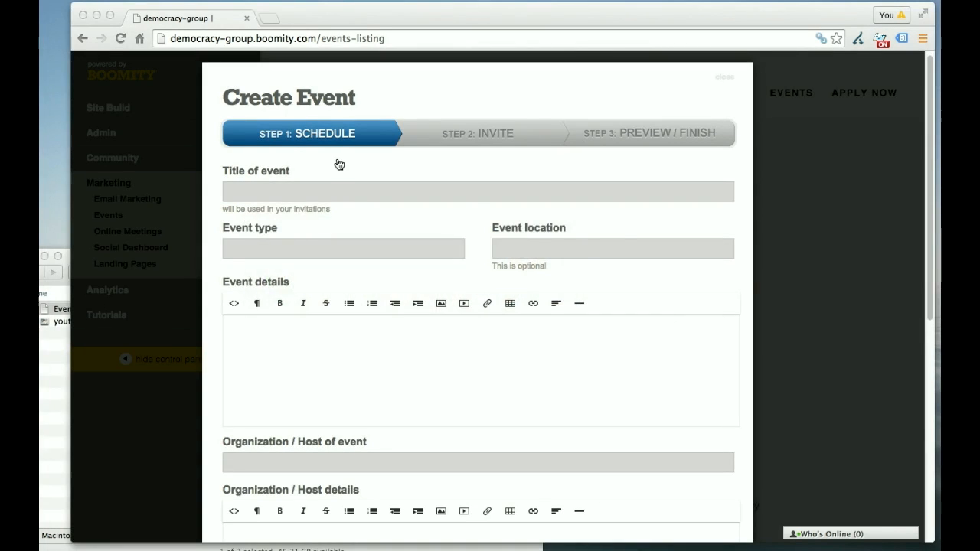
Step: Copy "TurnOut, TurnUp Election Day Party" from the Event Text document into the new event's title
key(super+Tab)
key(super+Tab)
key(super+Tab)
key(super+Tab)
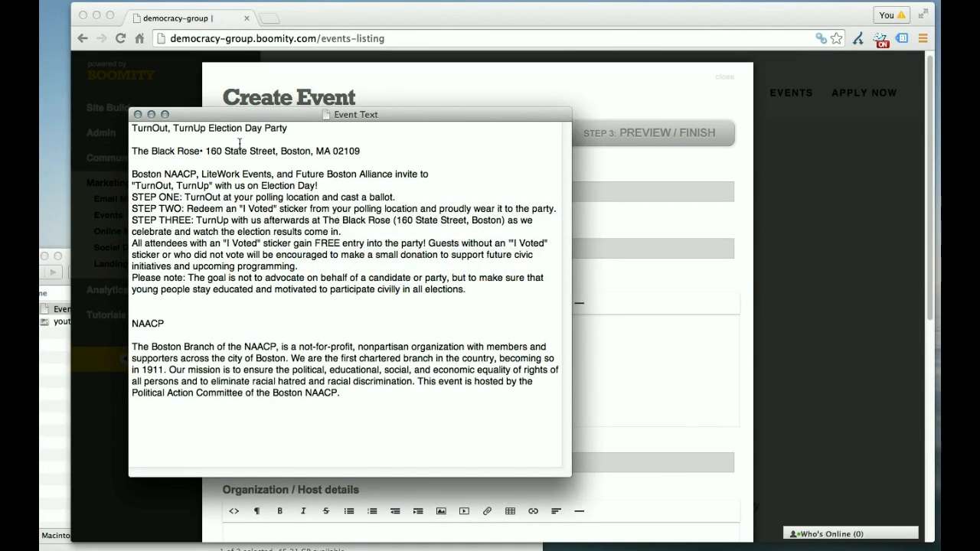
drag(289, 128, 132, 127)
key(super+c)
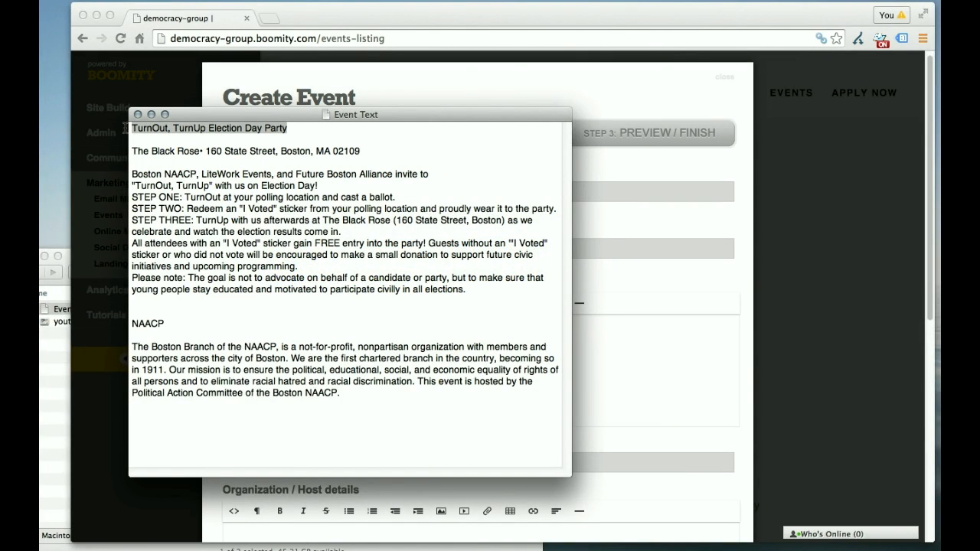
key(super+Tab)
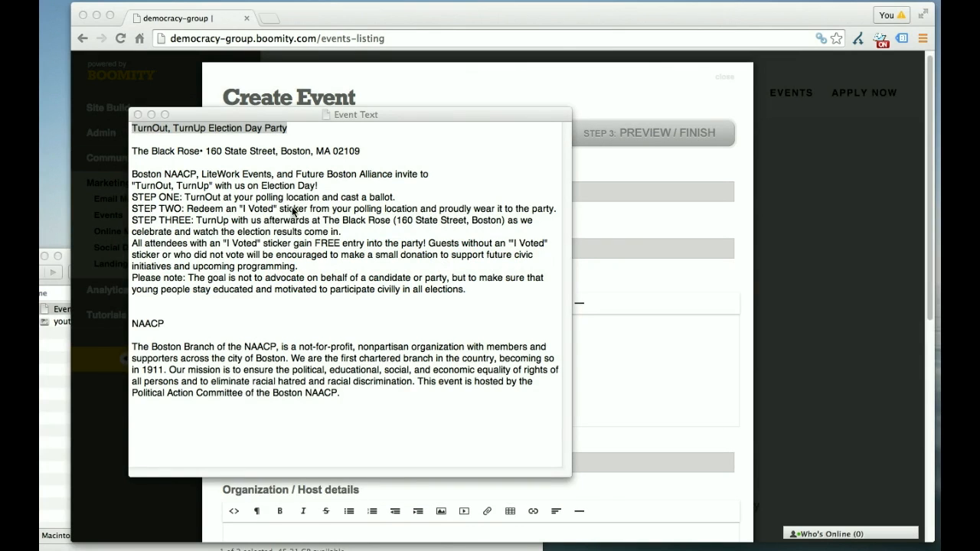
click(661, 89)
click(339, 195)
key(super+v)
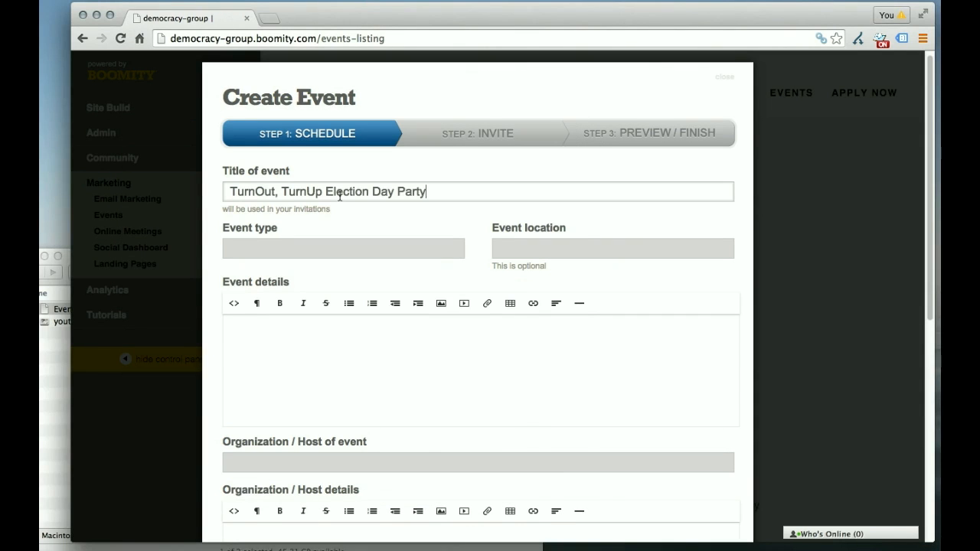
Step: Set the event type to "In Person"
key(super+Tab)
key(super+Tab)
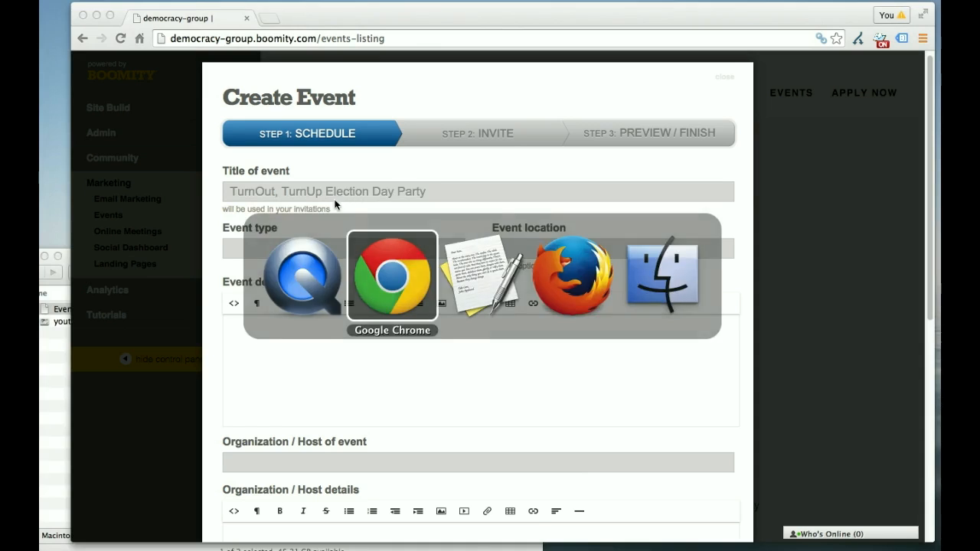
click(298, 251)
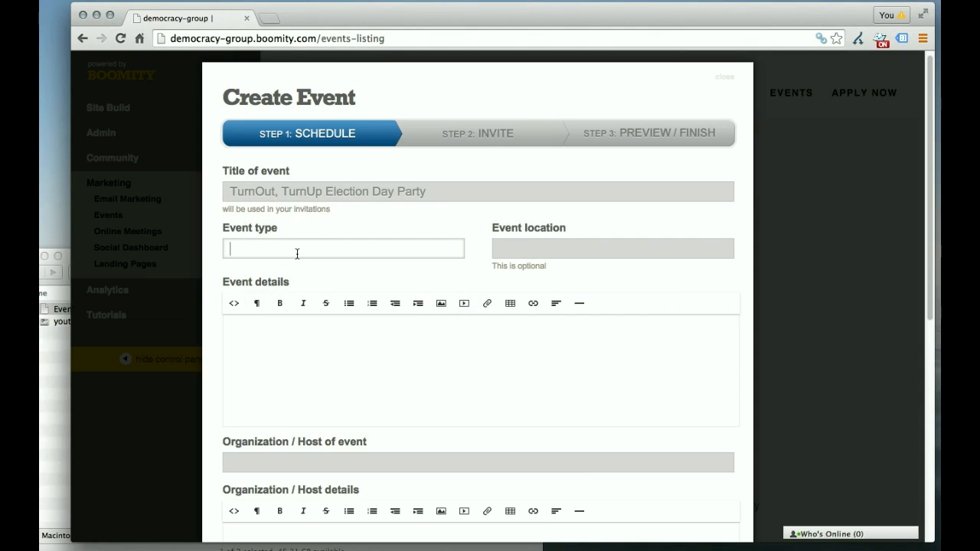
text(In Person)
Step: Copy The Black Rose venue line with its address from the Event Text document into the event location
key(super+Tab)
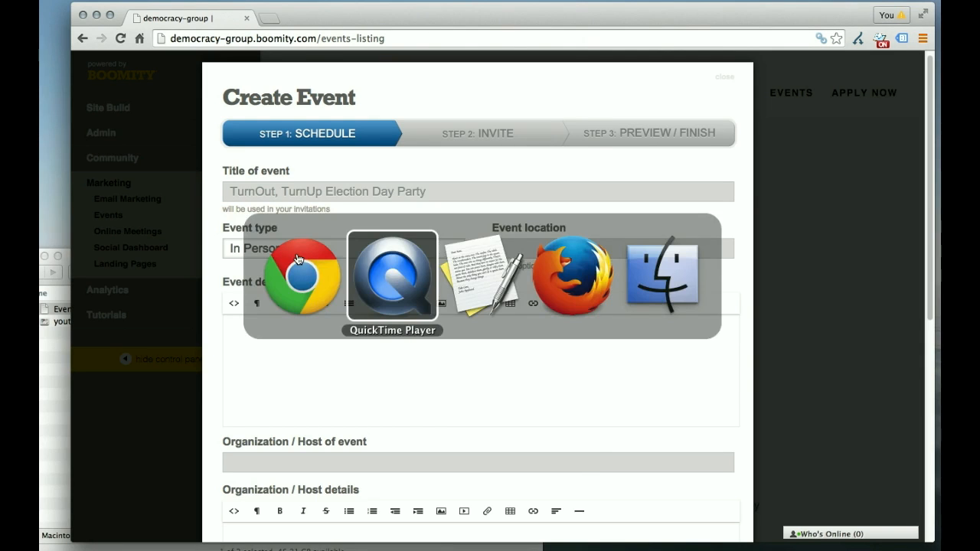
key(super+Tab)
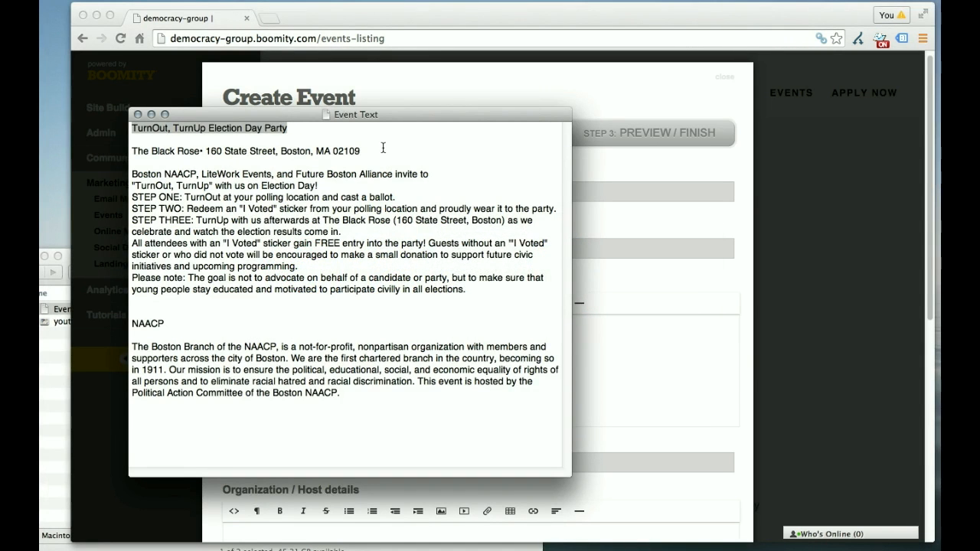
drag(383, 150, 130, 155)
key(super+c)
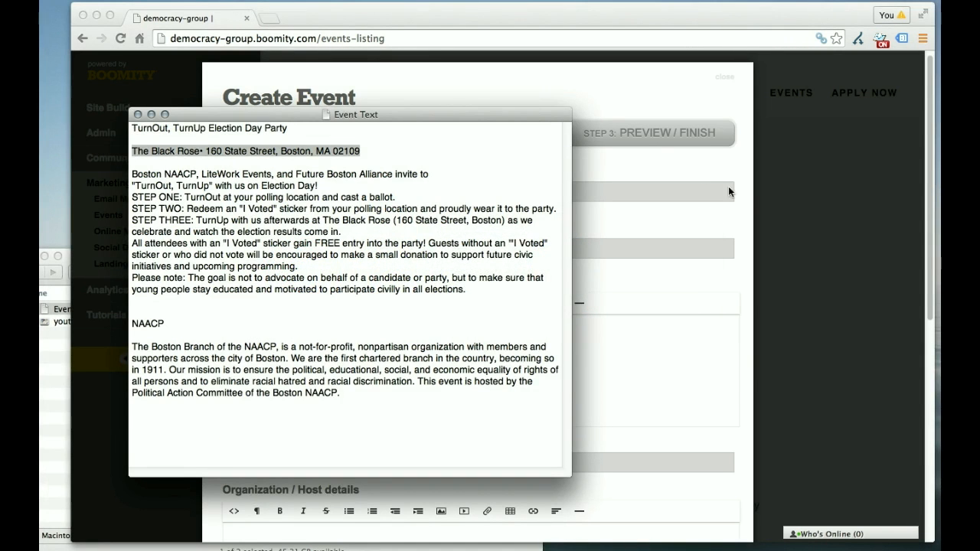
key(super+Tab)
click(508, 252)
key(super+v)
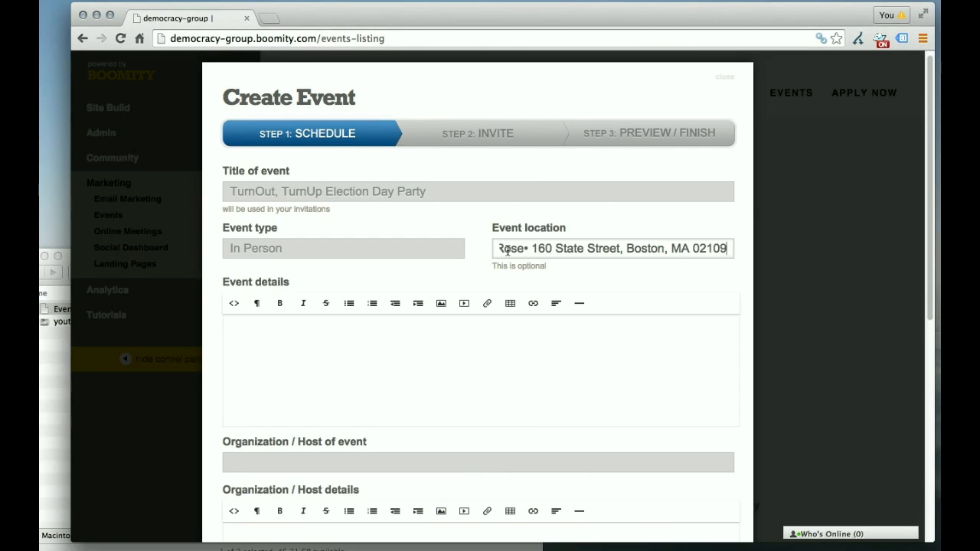
Step: Copy the event description, from "Boston NAACP, LiteWork Events" through "civilly in all elections", from the Event Text document into the event details
key(super+Tab)
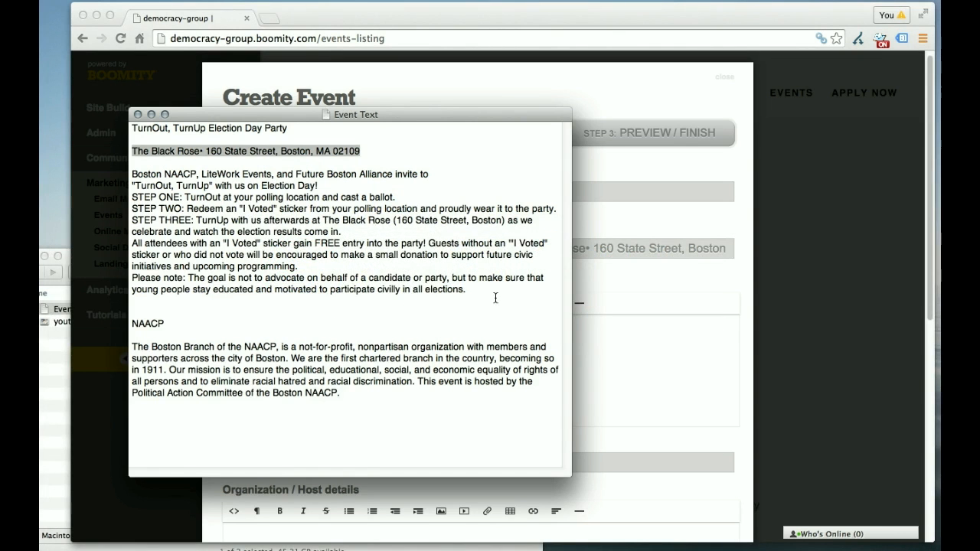
drag(495, 298, 127, 175)
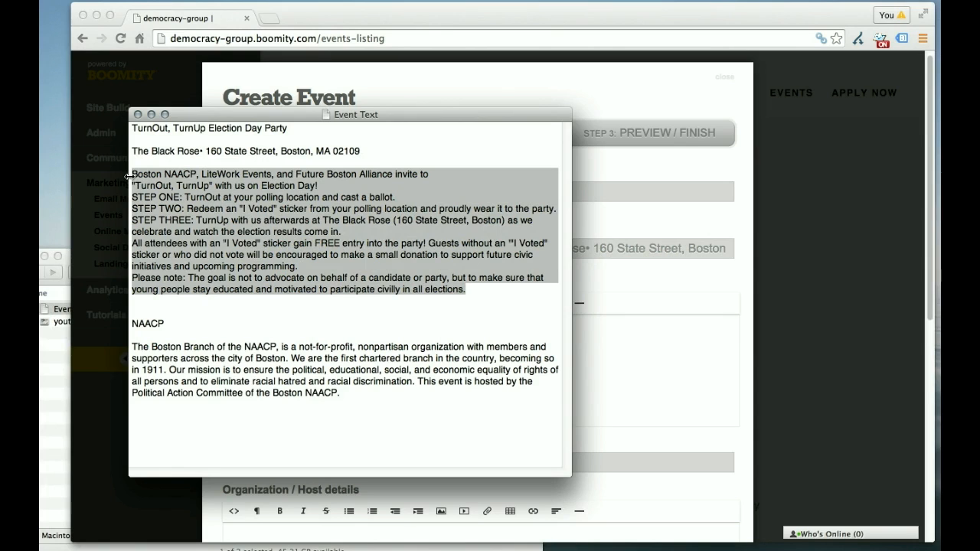
key(super+Tab)
click(661, 345)
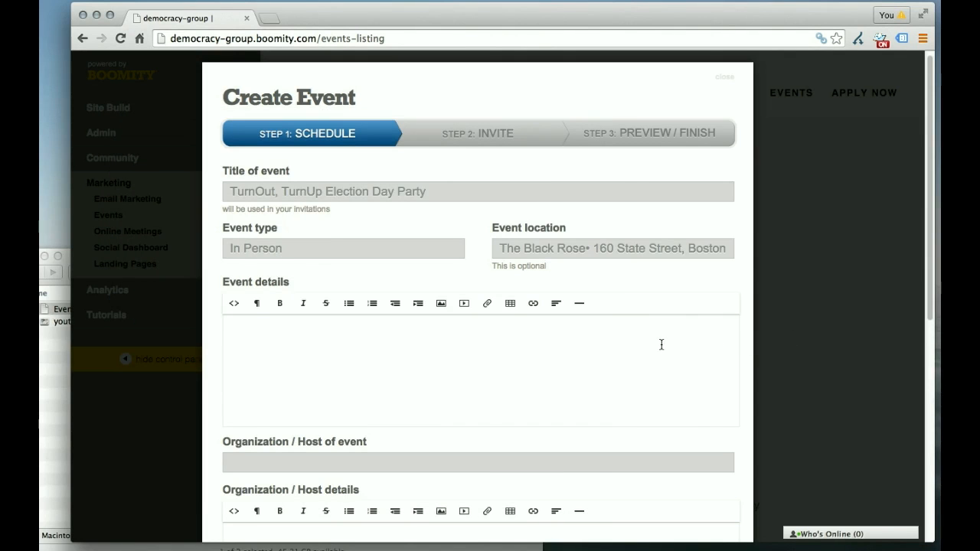
key(super+v)
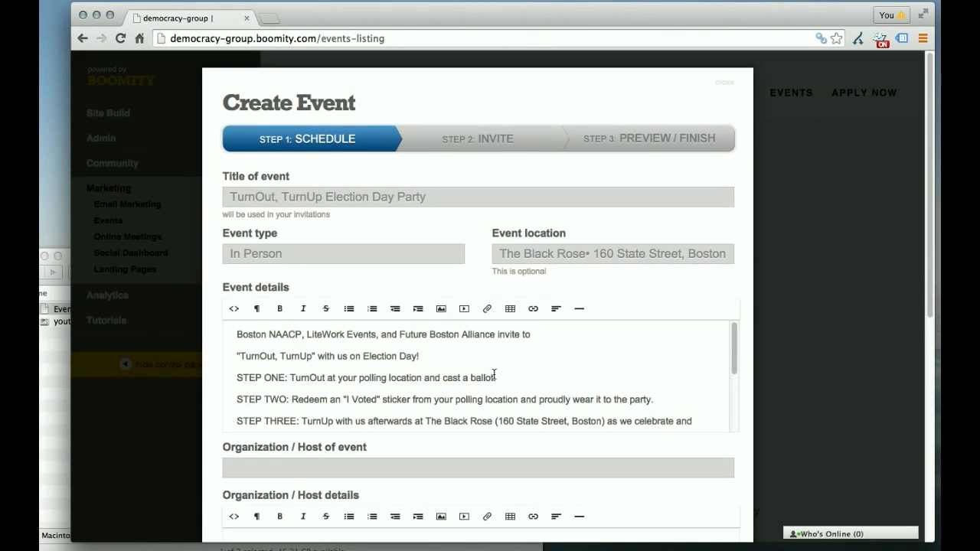
Step: Insert the youth-vote.jpg image from the Events folder at the start of the event details text
triple_click(234, 334)
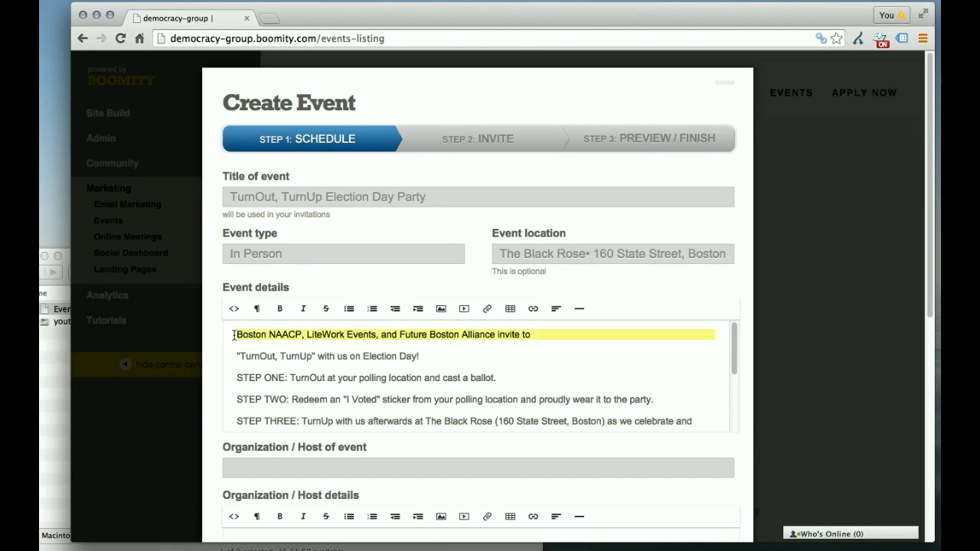
click(440, 308)
click(51, 359)
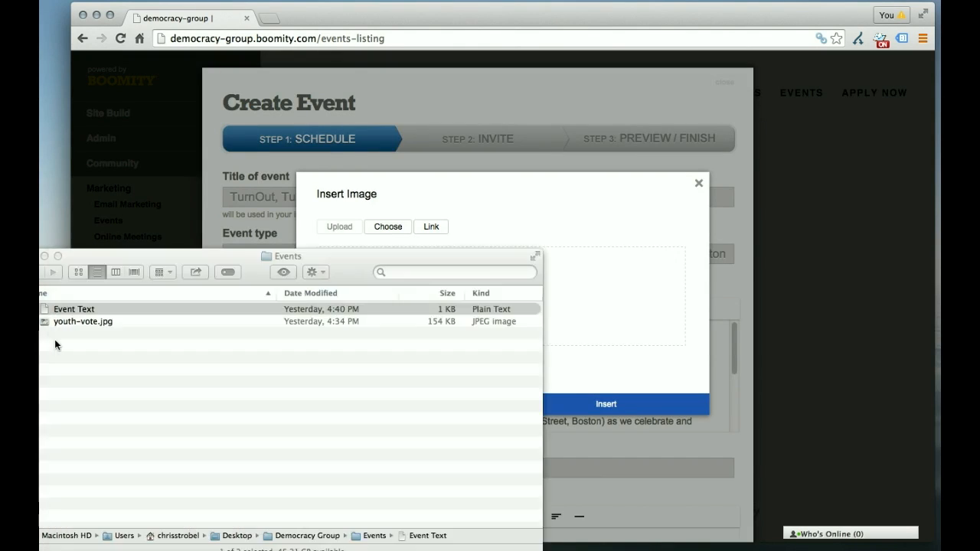
drag(63, 318, 593, 297)
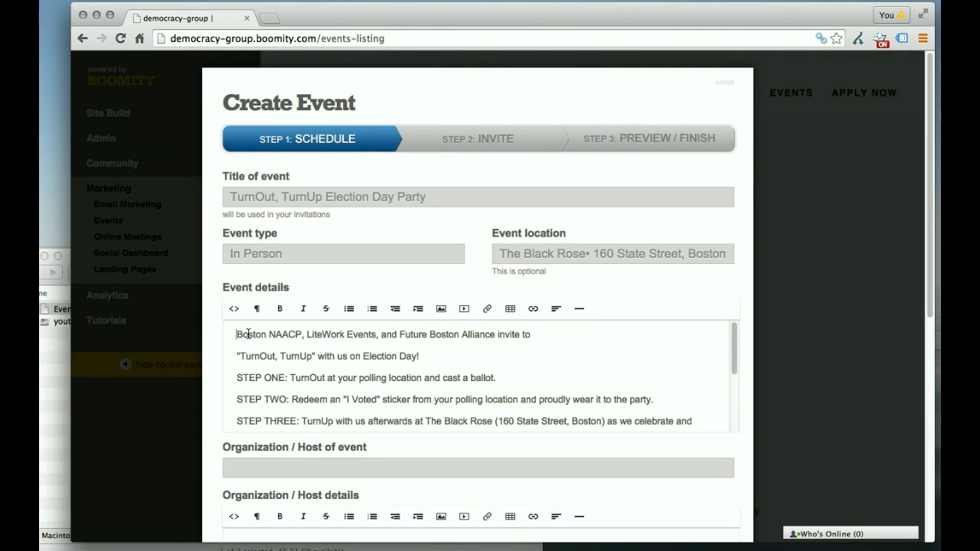
scroll(243, 334, down, 5)
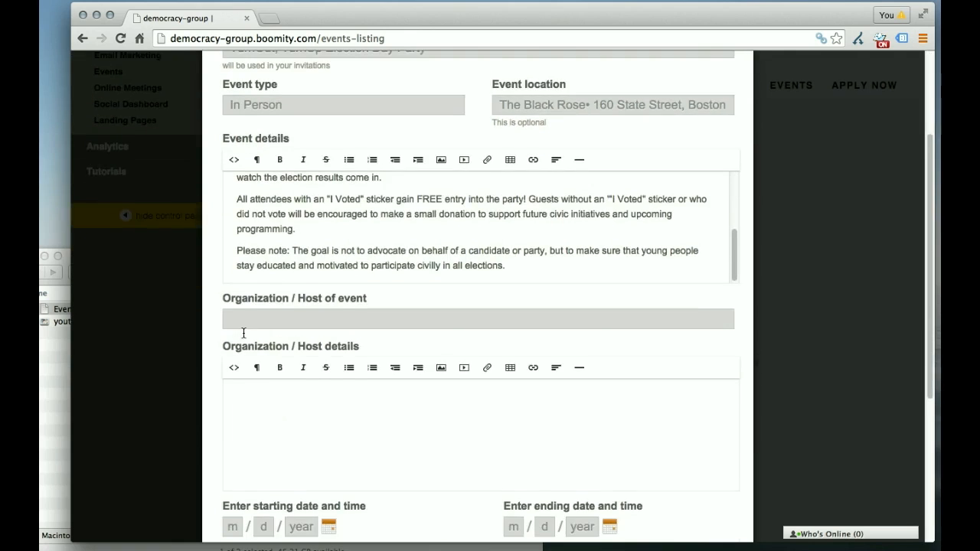
scroll(243, 334, up, 5)
scroll(243, 333, up, 1)
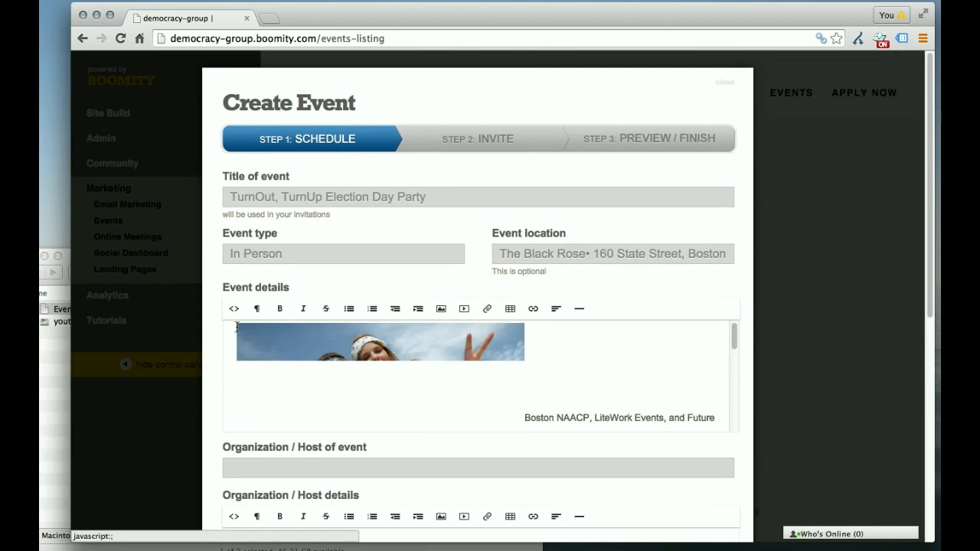
Step: Set the position of the image in the event details to Left and save the change
scroll(603, 373, down, 3)
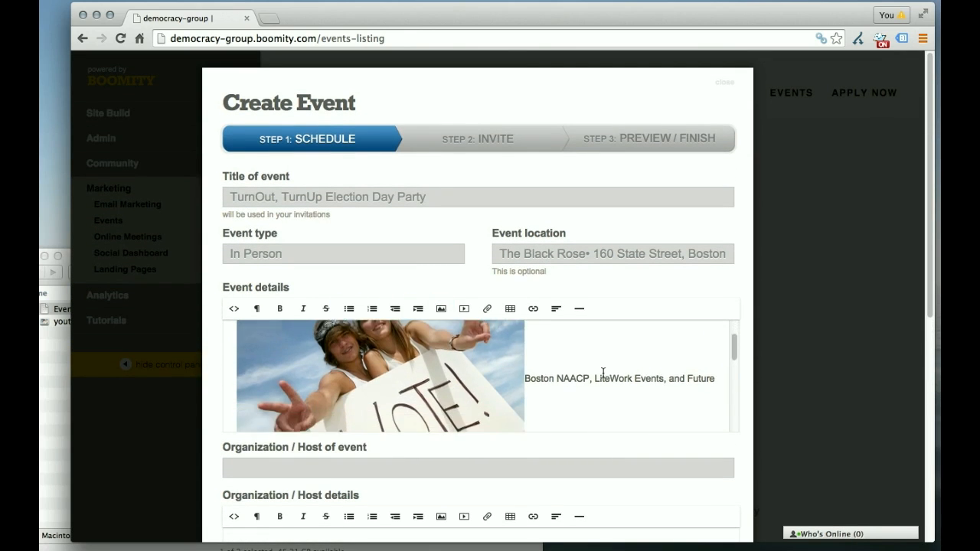
scroll(602, 373, up, 1)
click(394, 350)
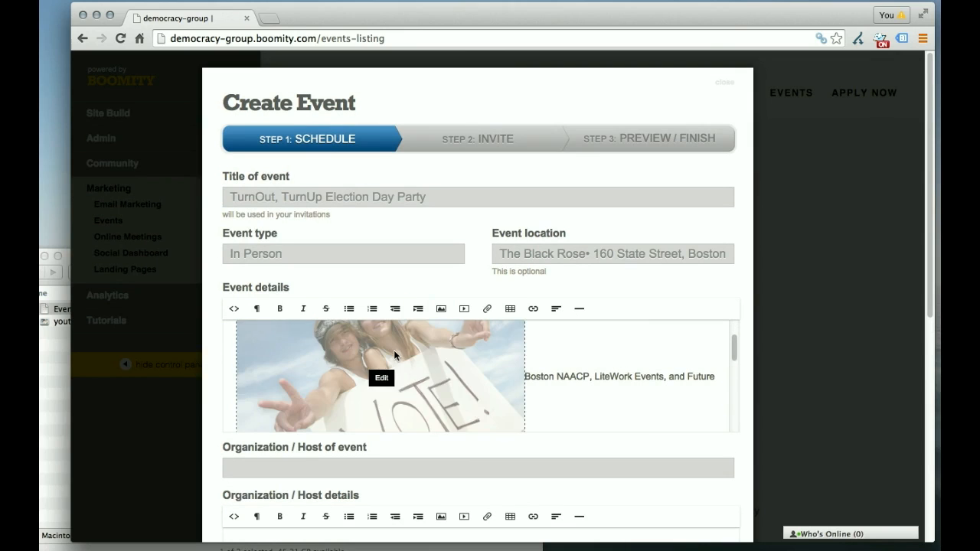
click(381, 379)
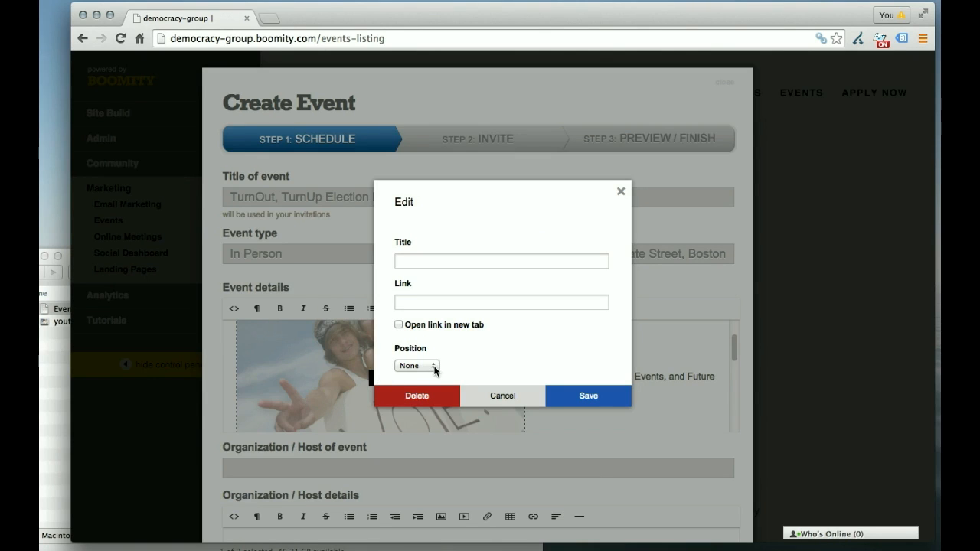
click(434, 370)
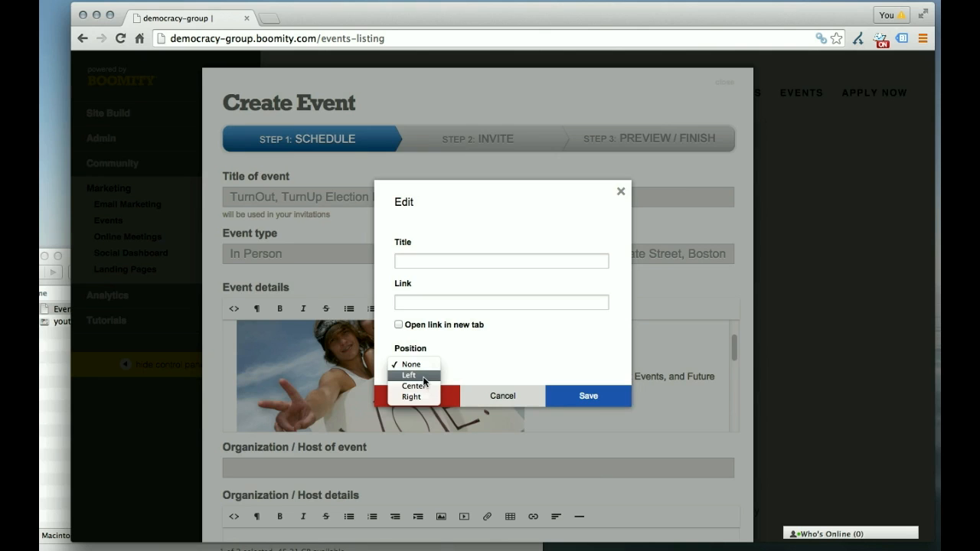
click(423, 379)
click(586, 397)
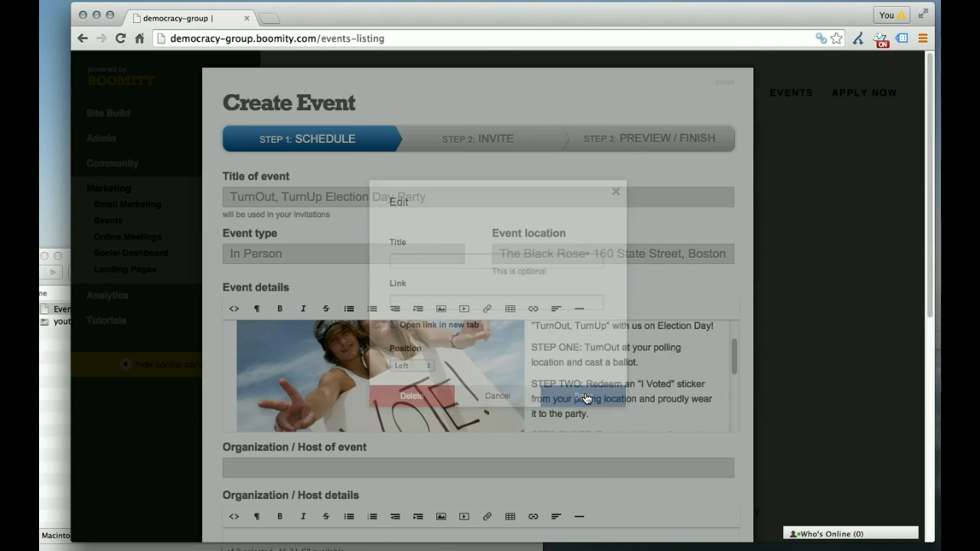
scroll(605, 375, up, 3)
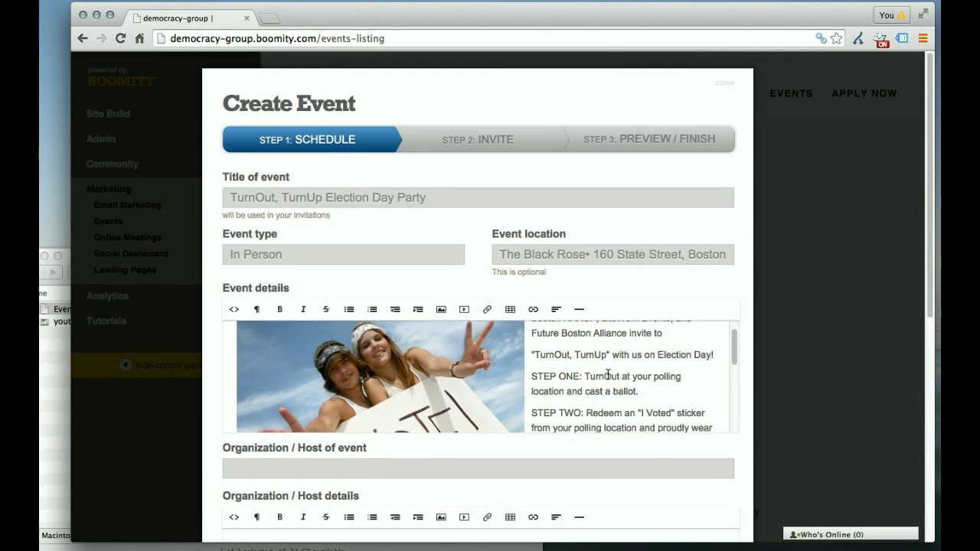
scroll(607, 375, down, 1)
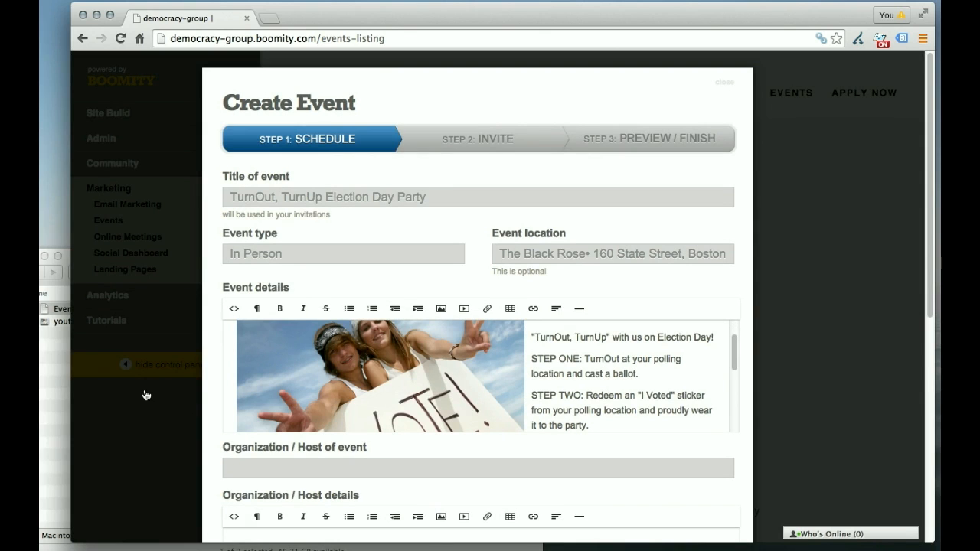
Step: Copy "NAACP" from the Event Text document into the organization / host of the event
key(super+Tab)
key(super+Tab)
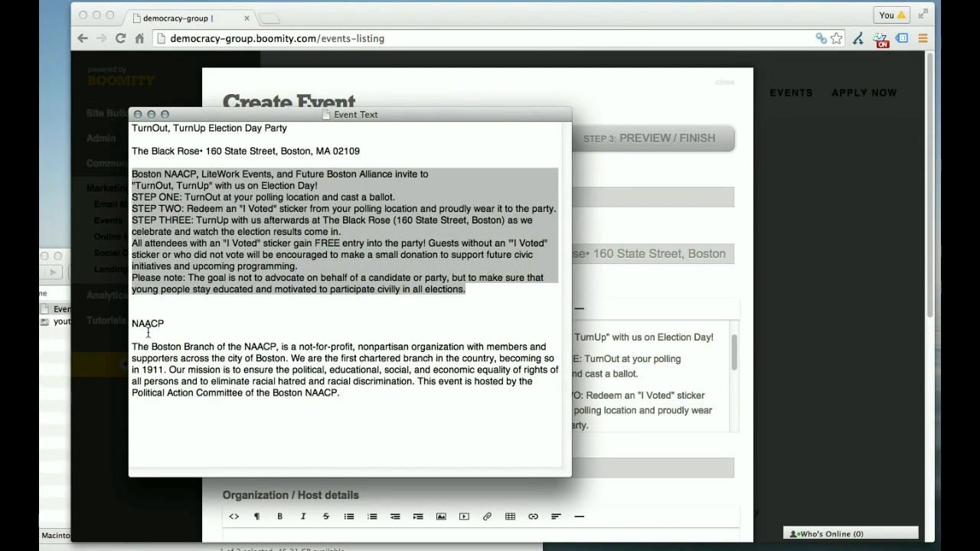
drag(176, 324, 126, 322)
key(super+c)
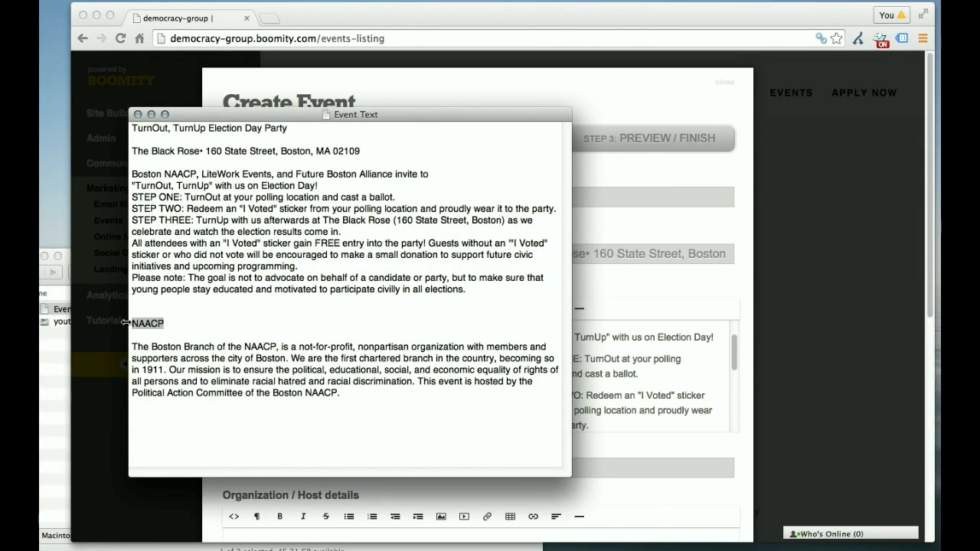
click(825, 311)
scroll(825, 314, down, 3)
click(511, 346)
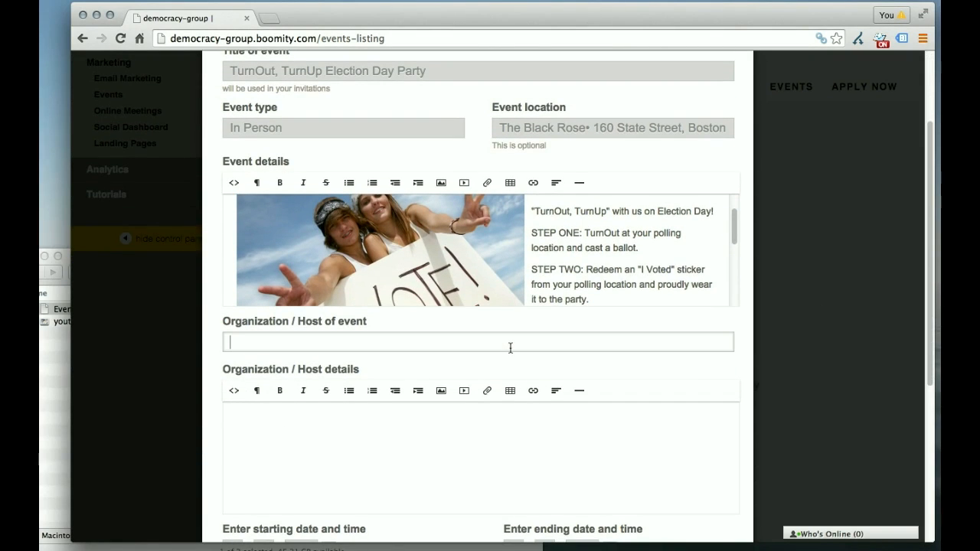
key(super+v)
Step: Copy the paragraph about the Boston Branch of the NAACP from the Event Text document into the organization / host details
key(super+Tab)
drag(367, 399, 126, 347)
key(super+c)
key(super+Tab)
click(636, 430)
key(super+v)
Step: Set both the starting date and the ending date of the event to October 19, 2015
scroll(766, 427, down, 5)
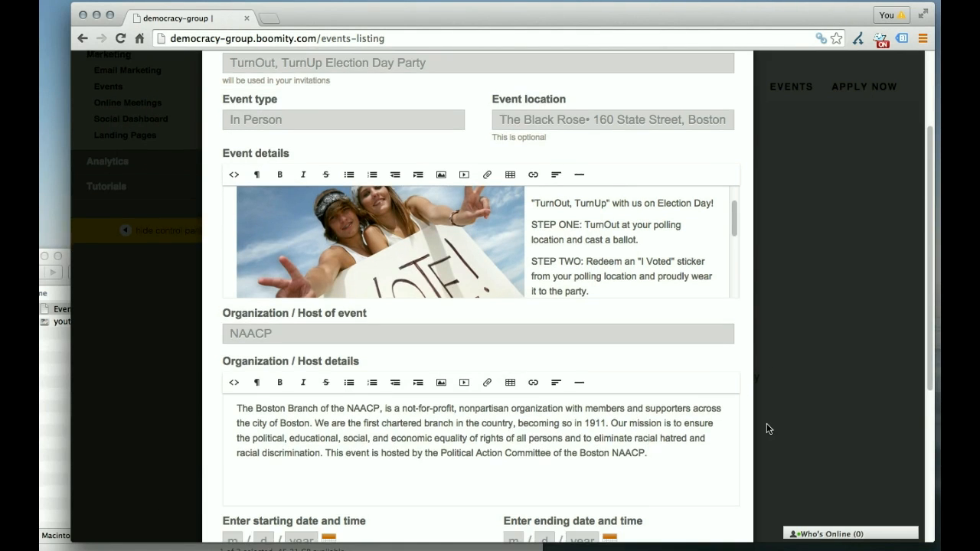
click(328, 340)
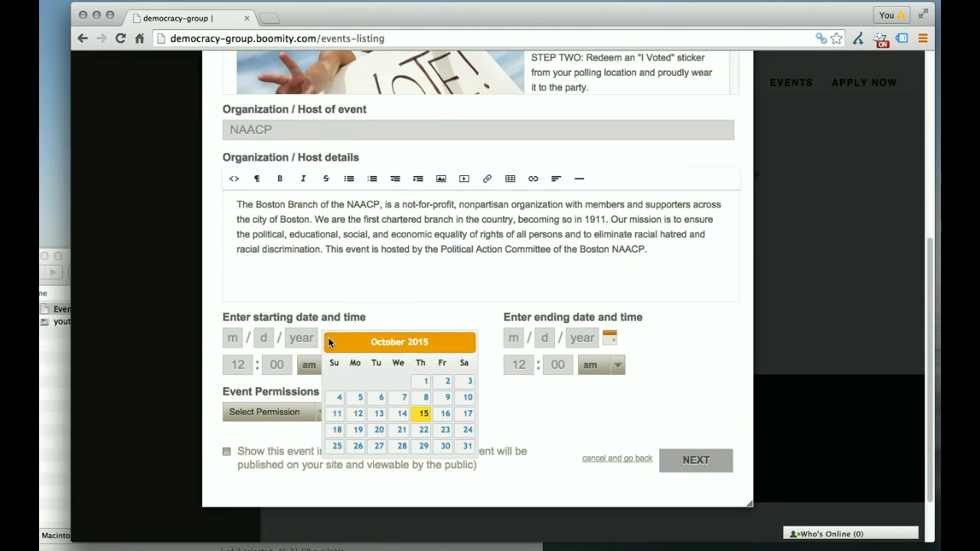
click(357, 430)
drag(353, 419, 446, 404)
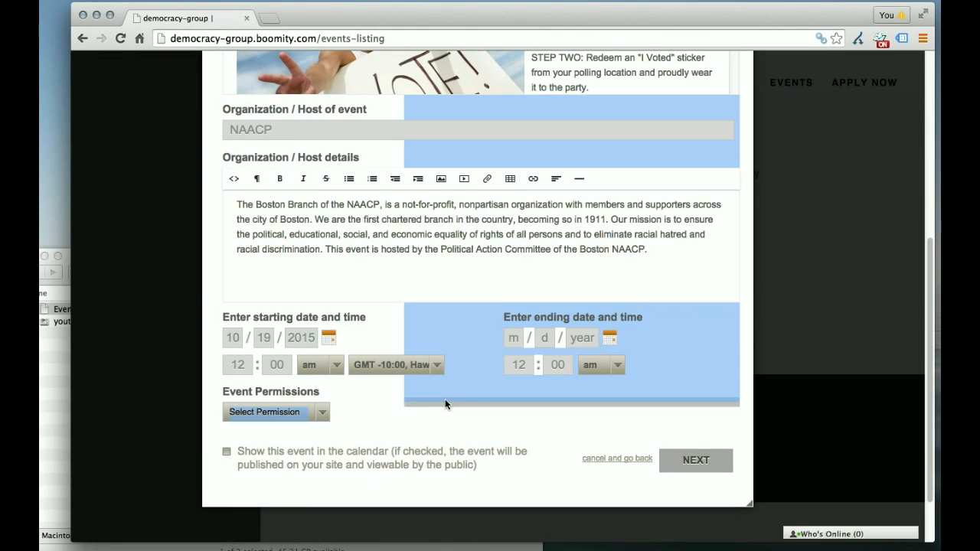
click(643, 358)
click(608, 341)
click(594, 380)
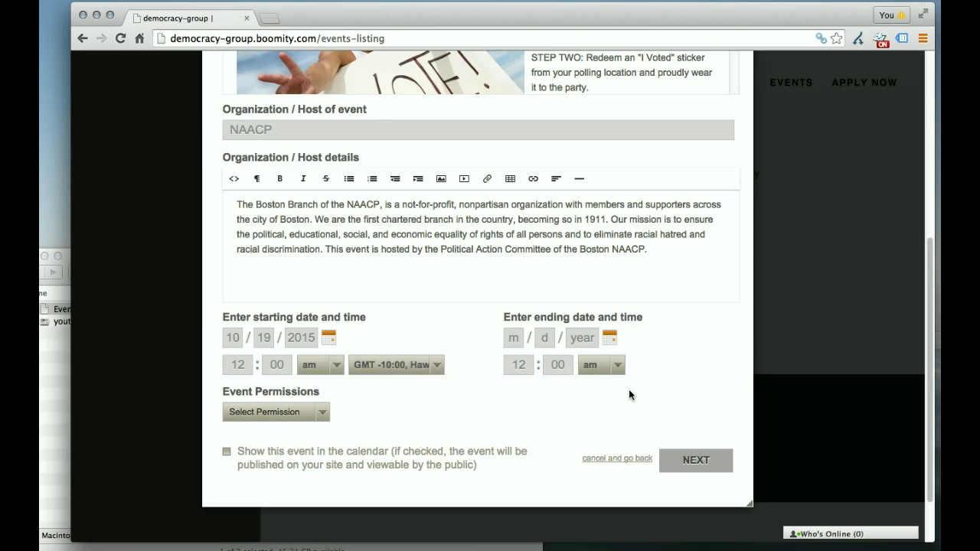
click(610, 341)
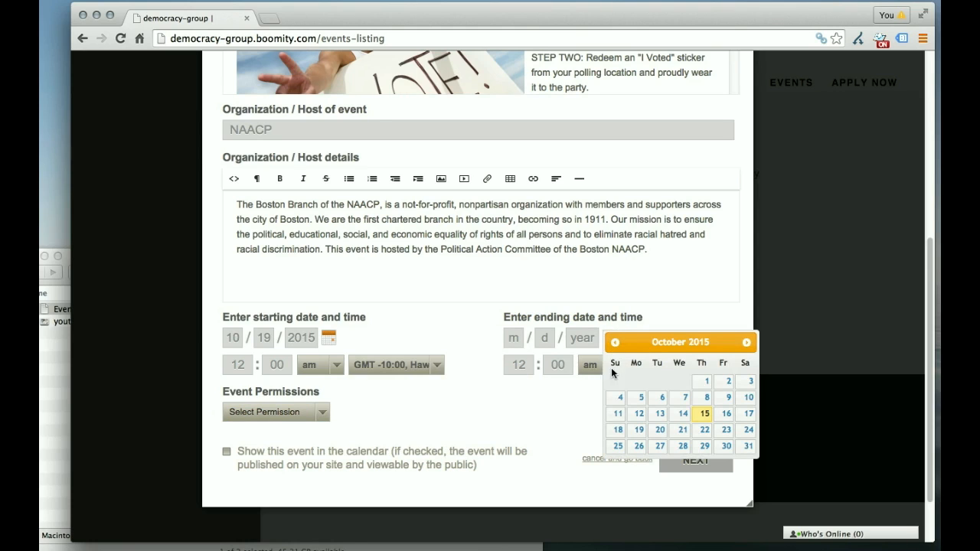
click(636, 430)
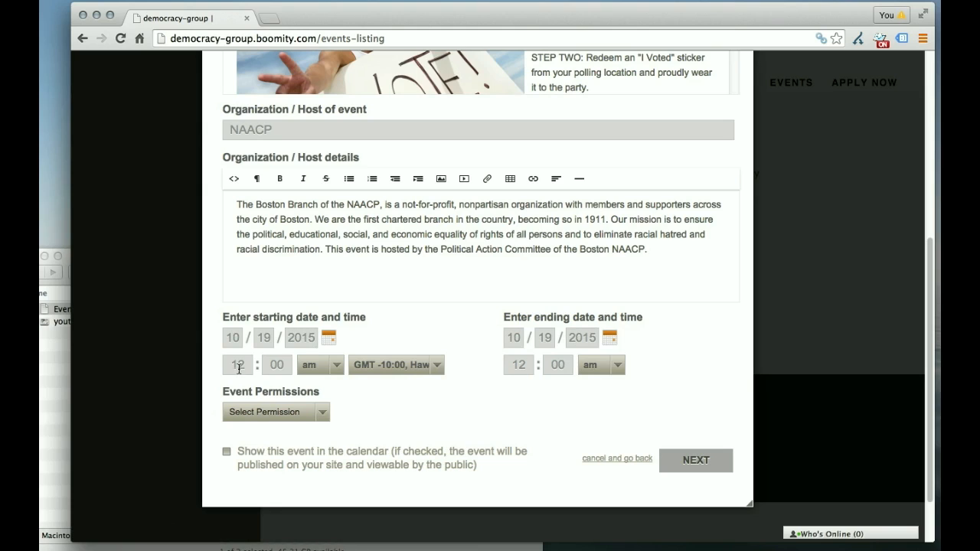
Step: Set the starting time to 5:00 pm in the GMT -08:00 Pacific Standard Time zone
double_click(246, 365)
text(5)
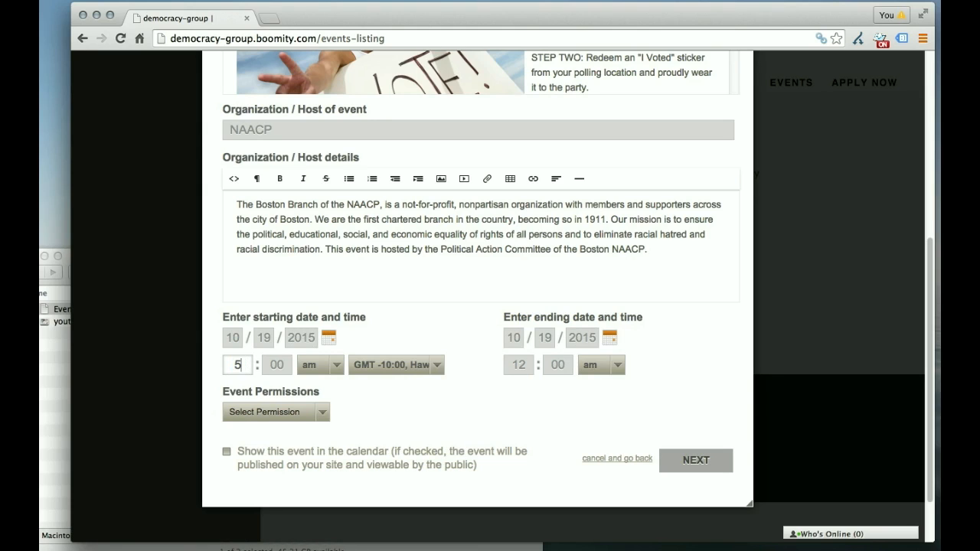
click(336, 366)
click(329, 405)
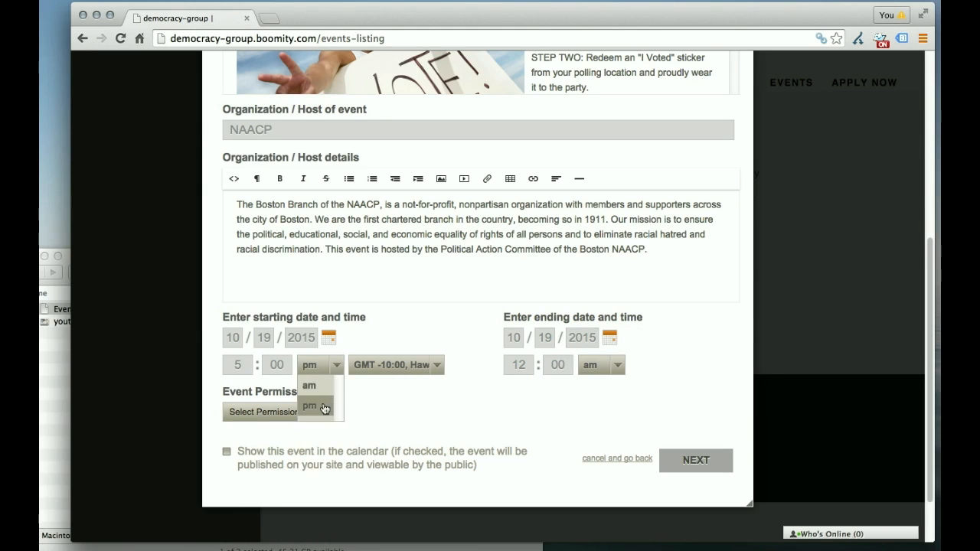
click(437, 373)
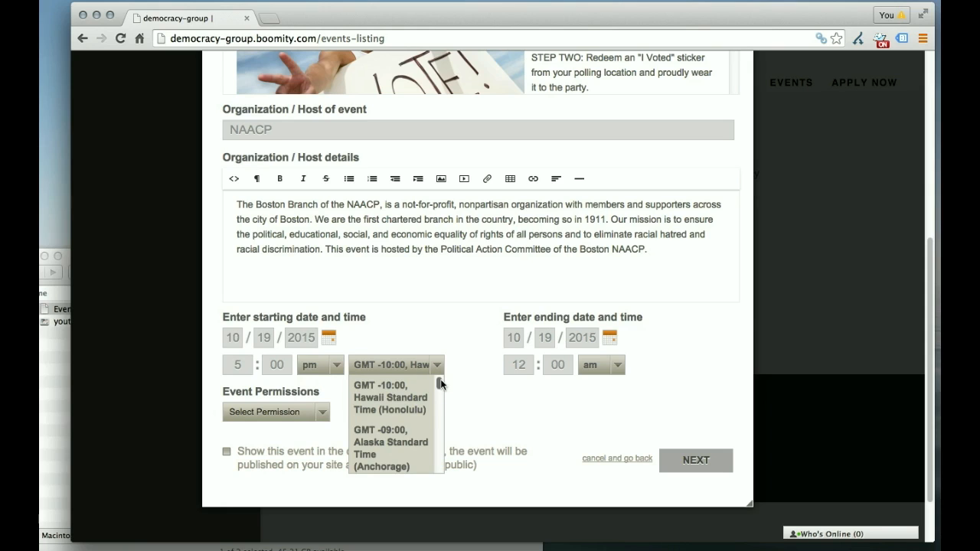
scroll(440, 382, down, 3)
scroll(441, 383, up, 1)
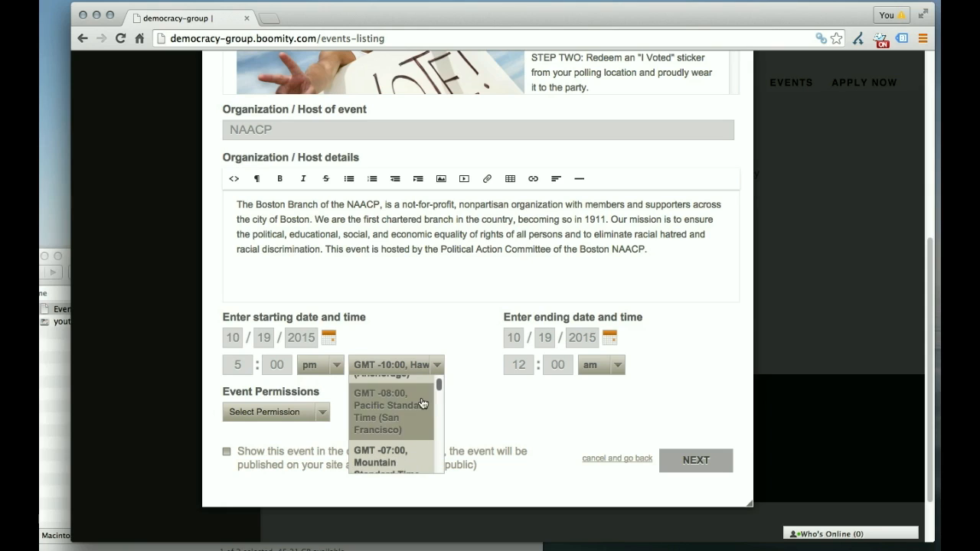
click(422, 403)
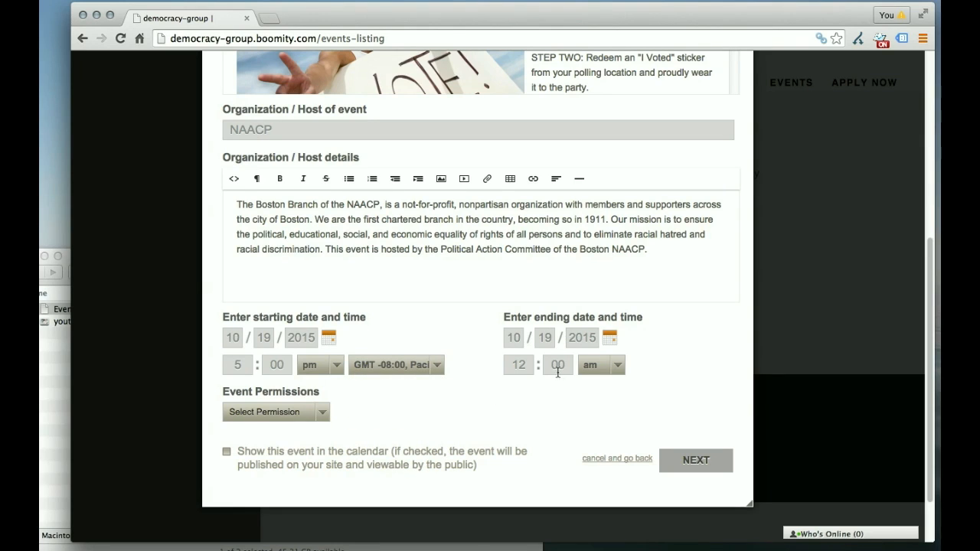
Step: Set the ending time to 7:00 pm and enable showing the event in the calendar
click(513, 365)
text(7)
click(612, 364)
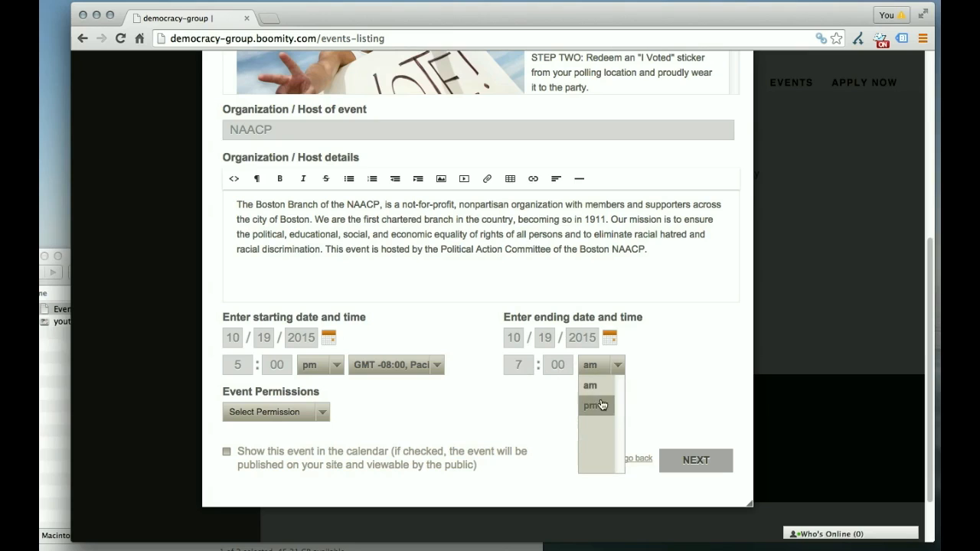
click(601, 405)
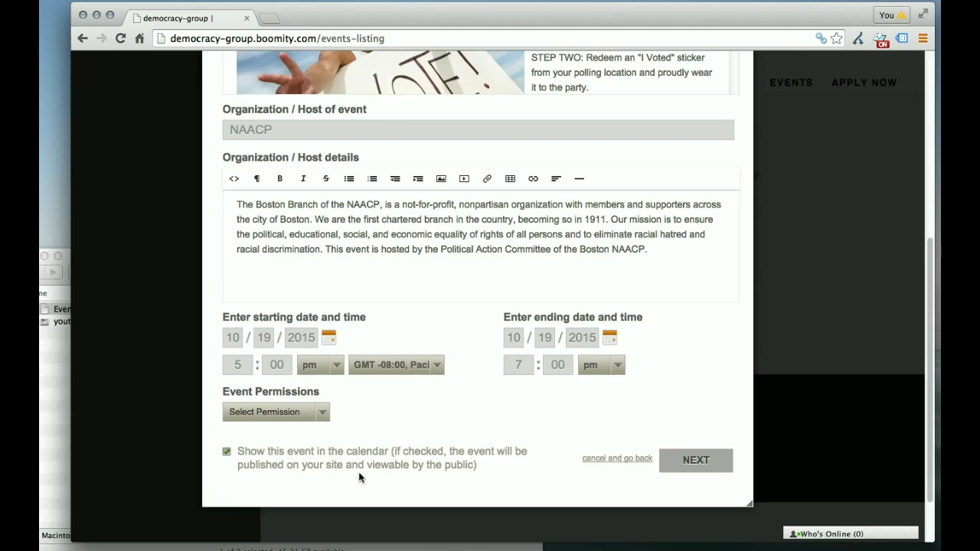
Step: Continue to the invite stage of the event and add the member Support Boomity as an attendee
scroll(824, 325, down, 1)
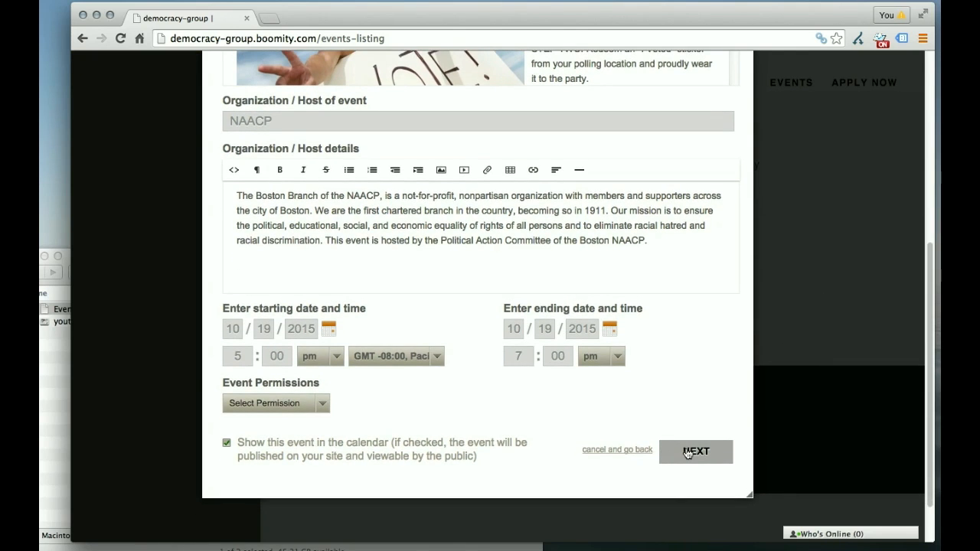
click(687, 451)
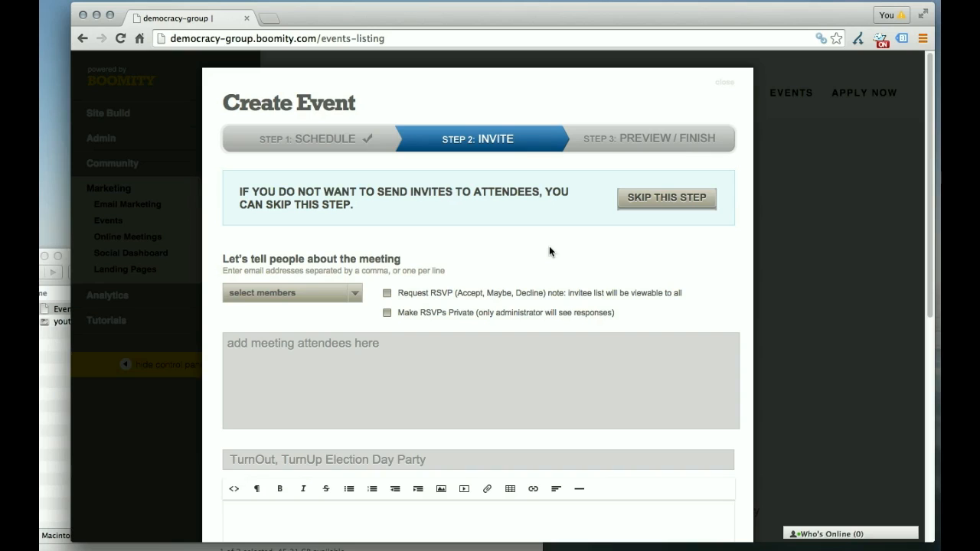
click(356, 301)
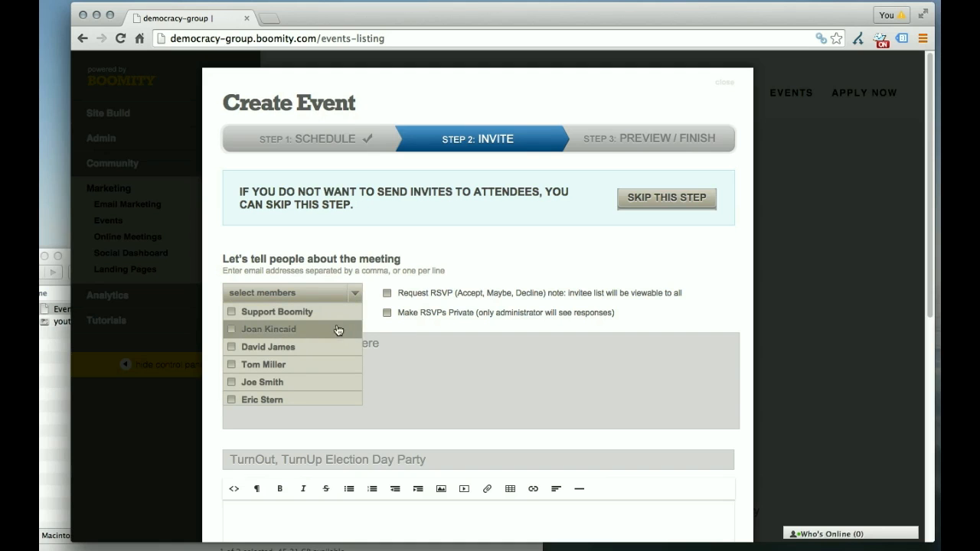
scroll(321, 335, down, 1)
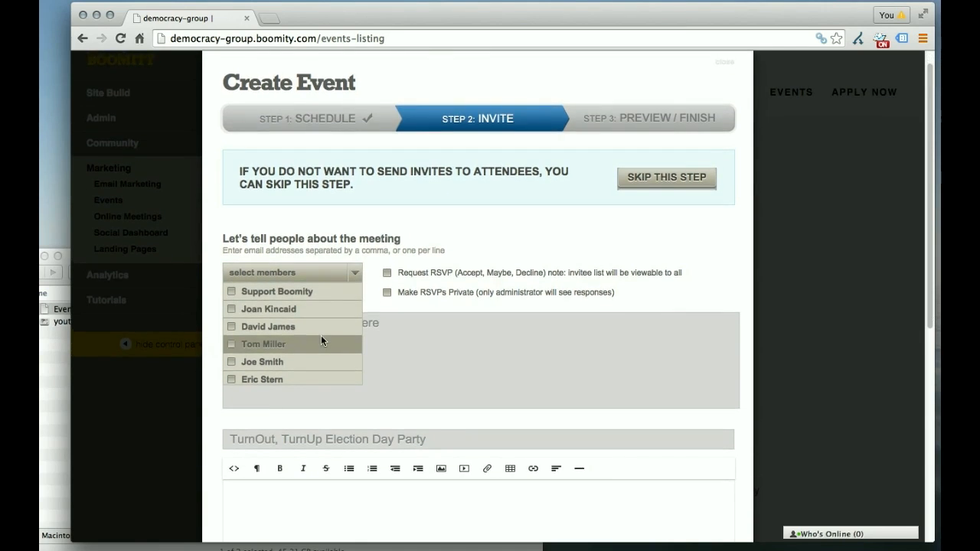
click(231, 293)
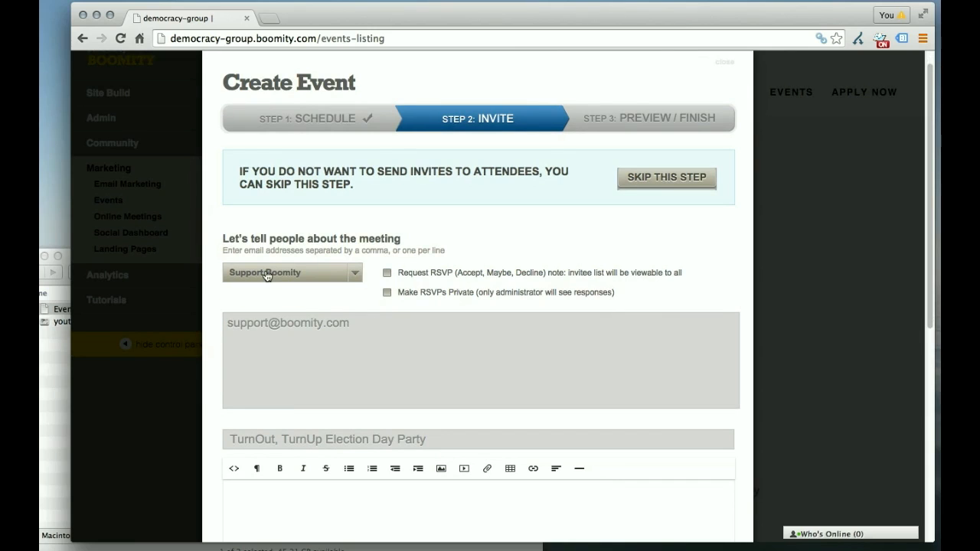
click(363, 323)
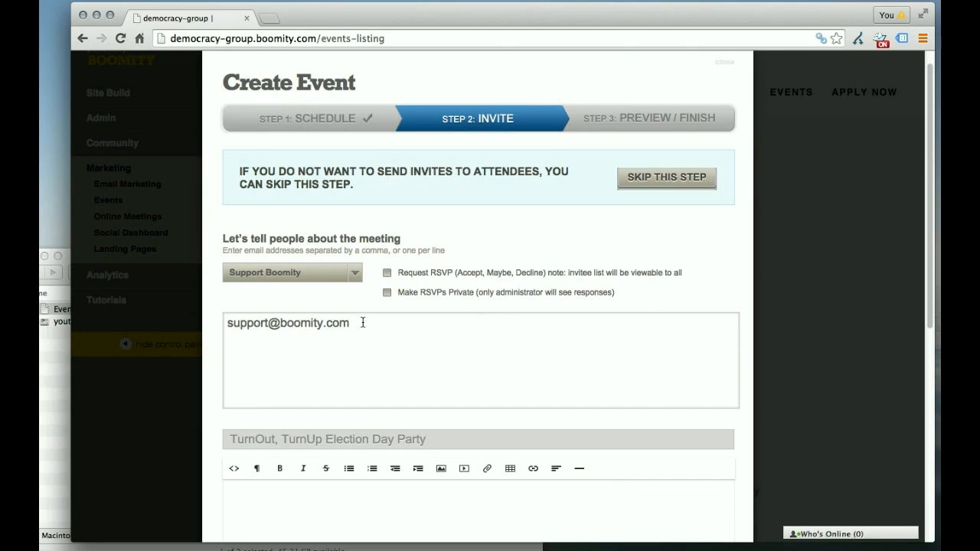
text(,)
key(BackSpace)
Step: Enable requesting an RSVP from the invitees and make the RSVPs private
click(453, 241)
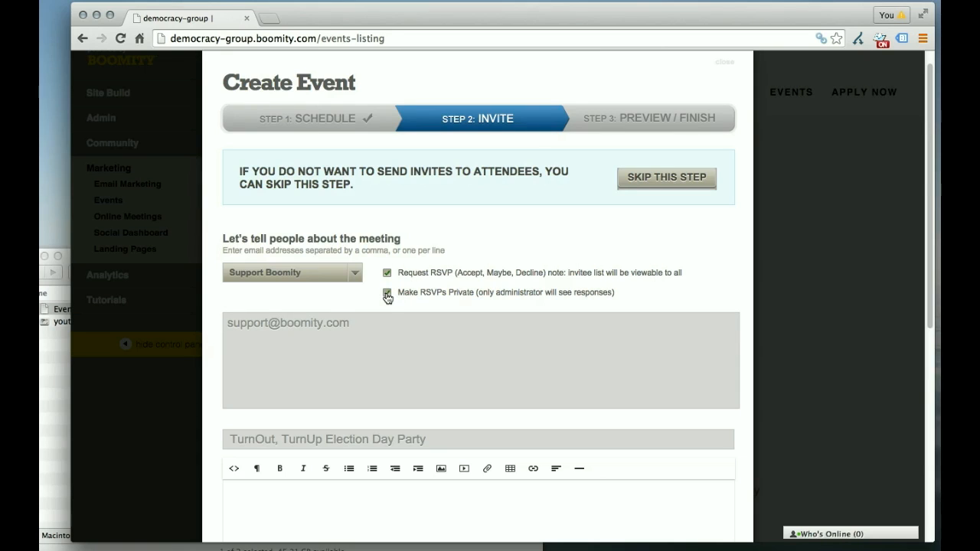
click(388, 295)
click(387, 294)
Step: Copy the event description, from "Boston NAACP, LiteWork Events" through "all elections.", from the Event Text document into the invitation message
scroll(418, 341, down, 3)
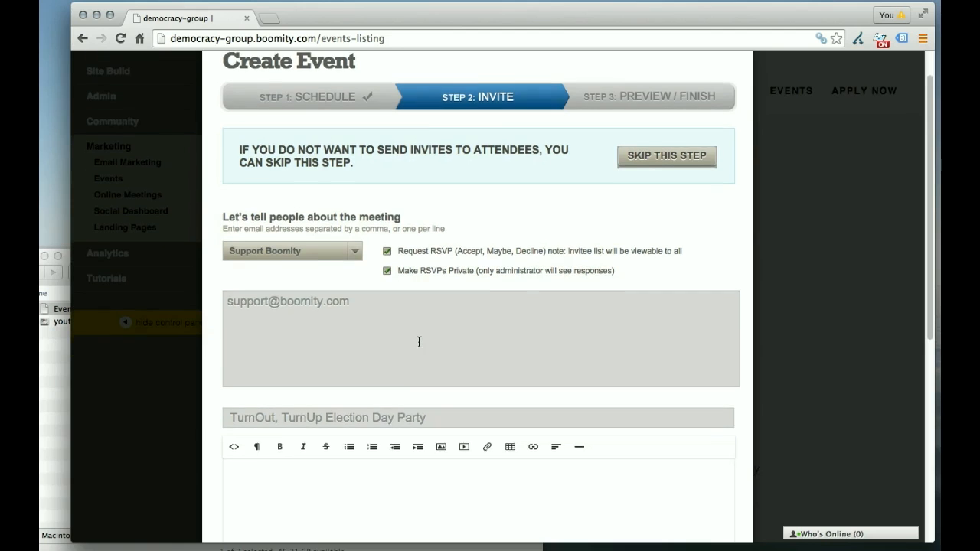
scroll(419, 346, down, 3)
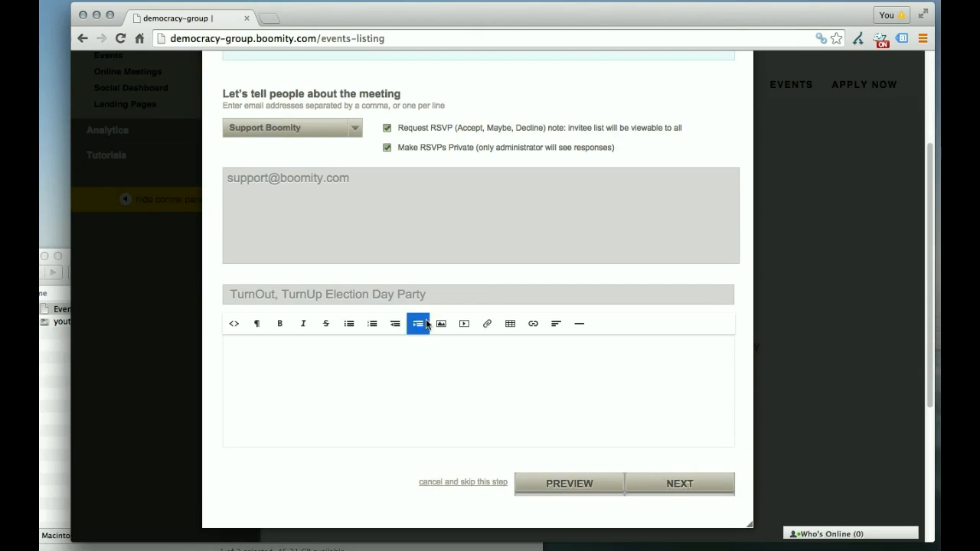
click(434, 299)
click(298, 365)
key(super+Tab)
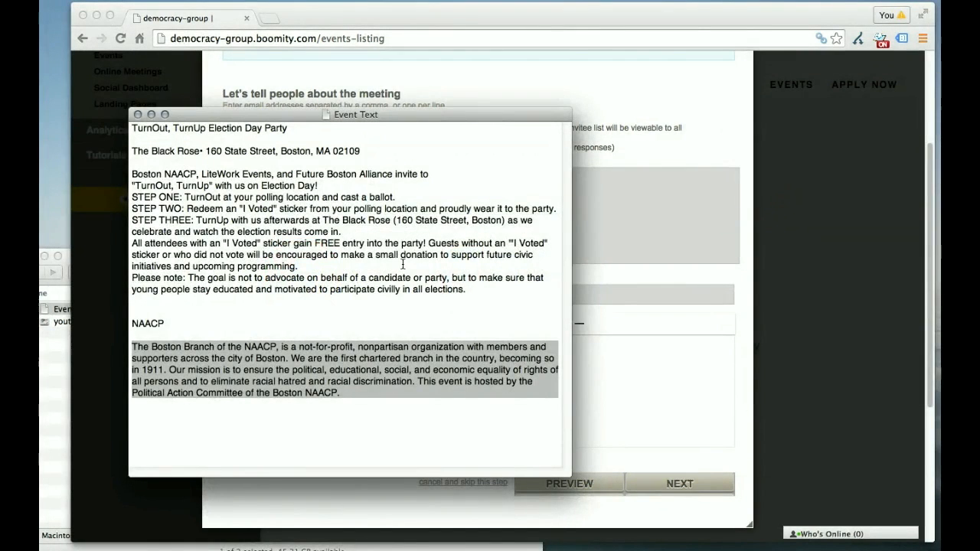
click(466, 290)
drag(466, 290, 120, 172)
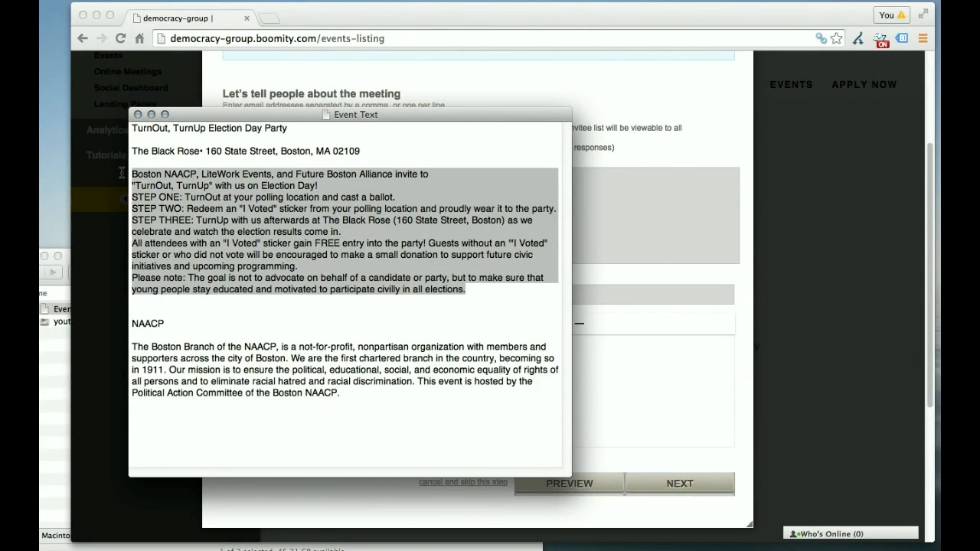
click(625, 389)
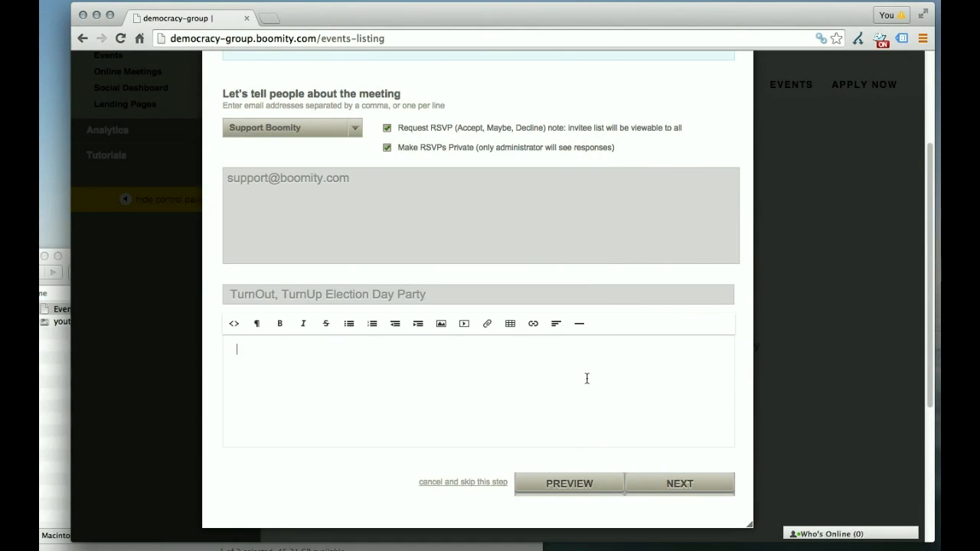
key(super+v)
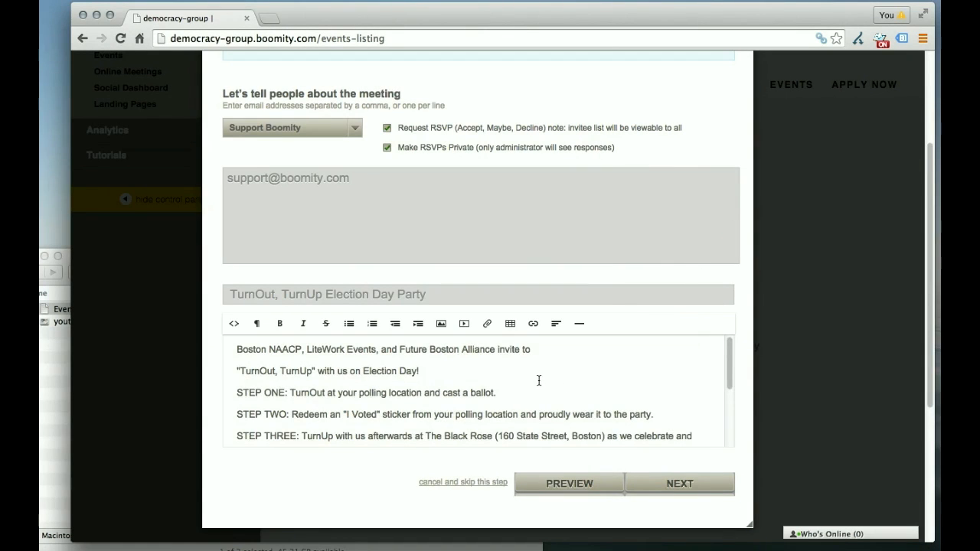
Step: Review the invitation message and the event email preview, and return to the invite form
scroll(539, 381, down, 2)
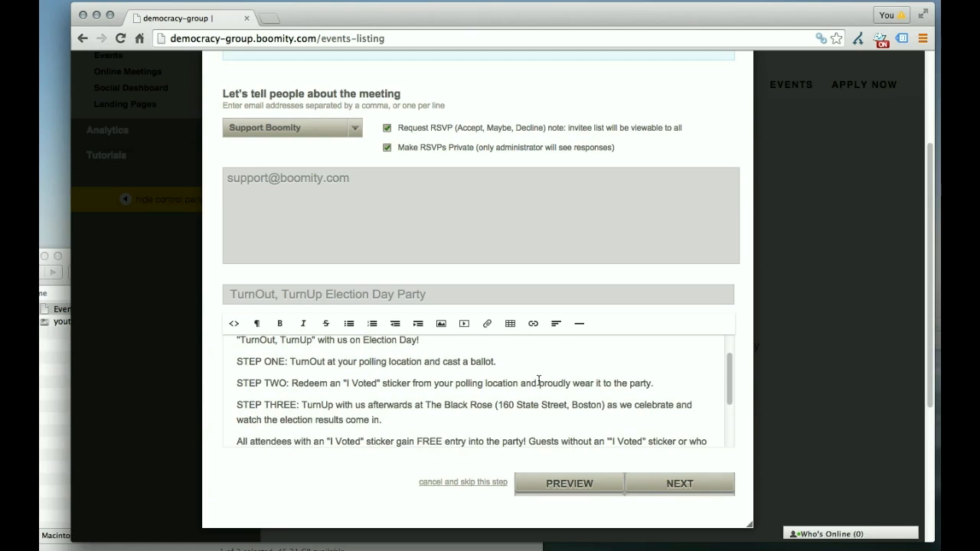
scroll(539, 381, up, 2)
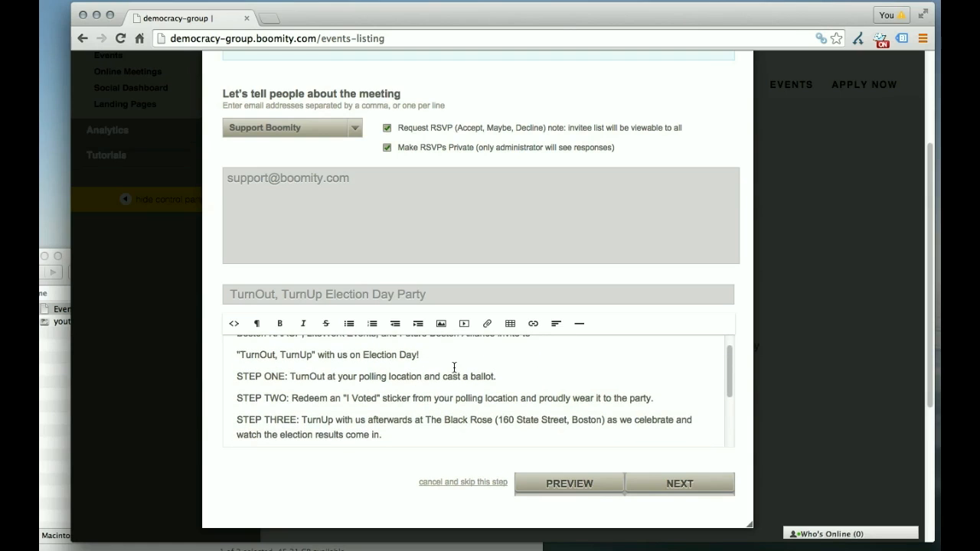
scroll(454, 367, up, 1)
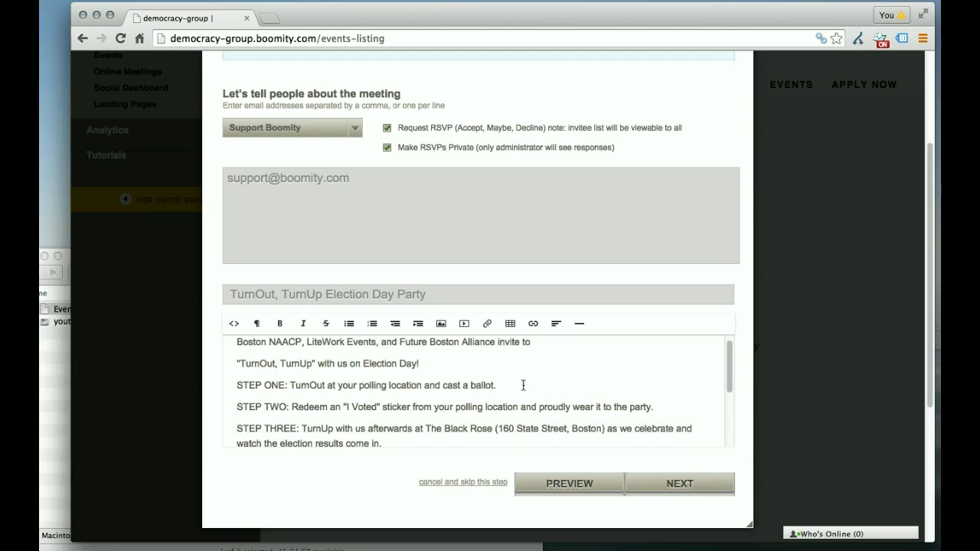
click(577, 484)
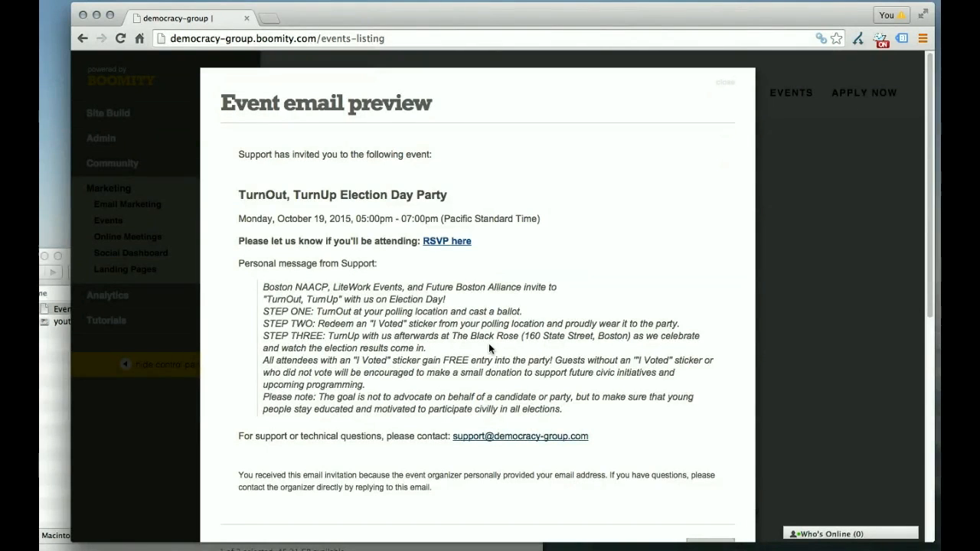
scroll(488, 347, down, 1)
scroll(488, 347, down, 5)
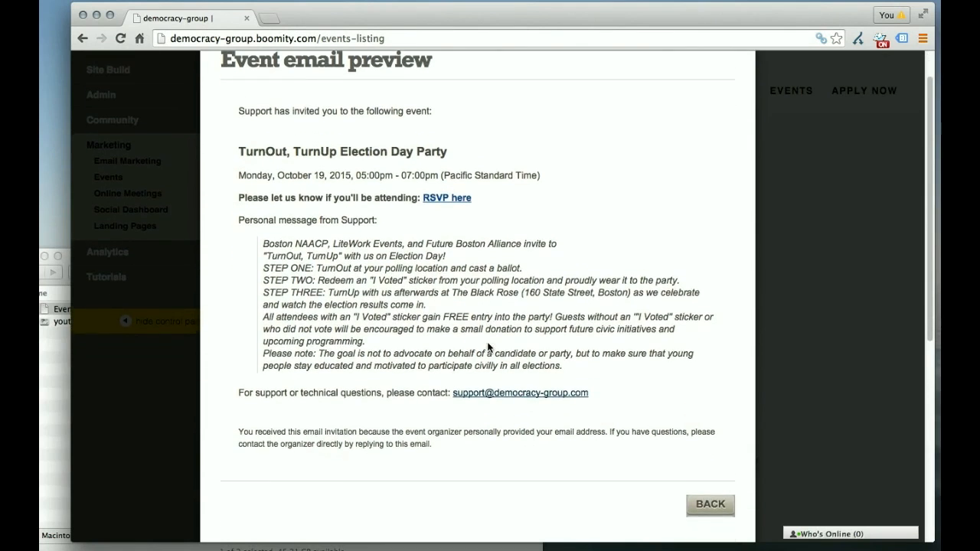
scroll(488, 347, up, 1)
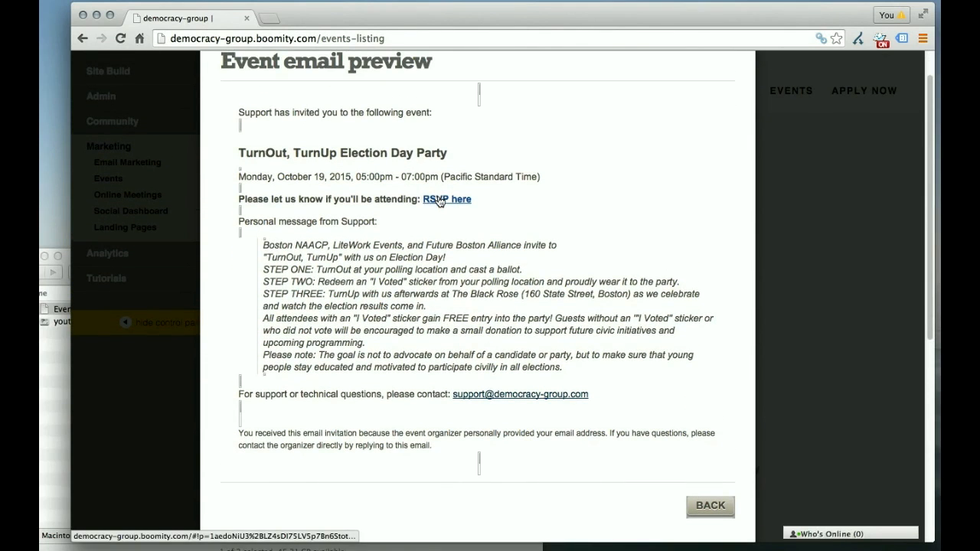
click(711, 505)
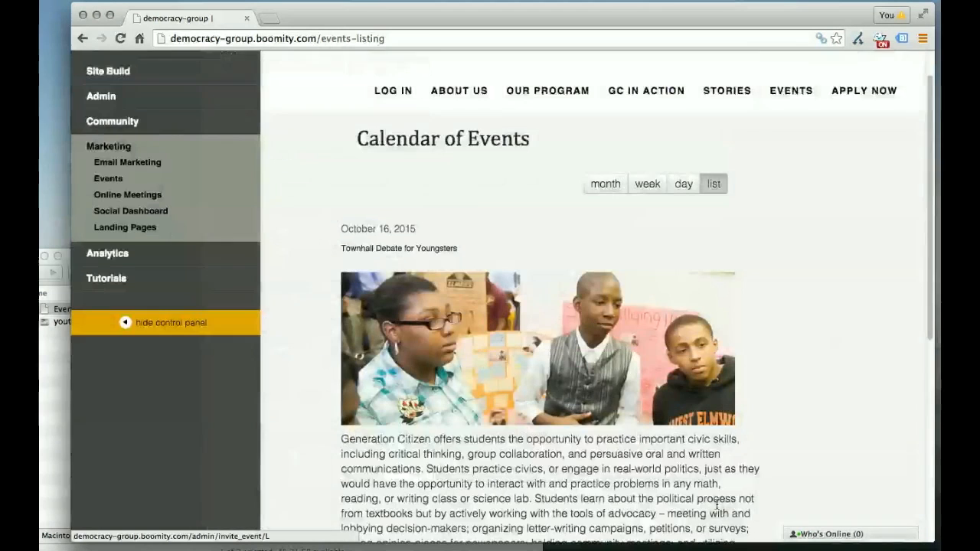
click(623, 404)
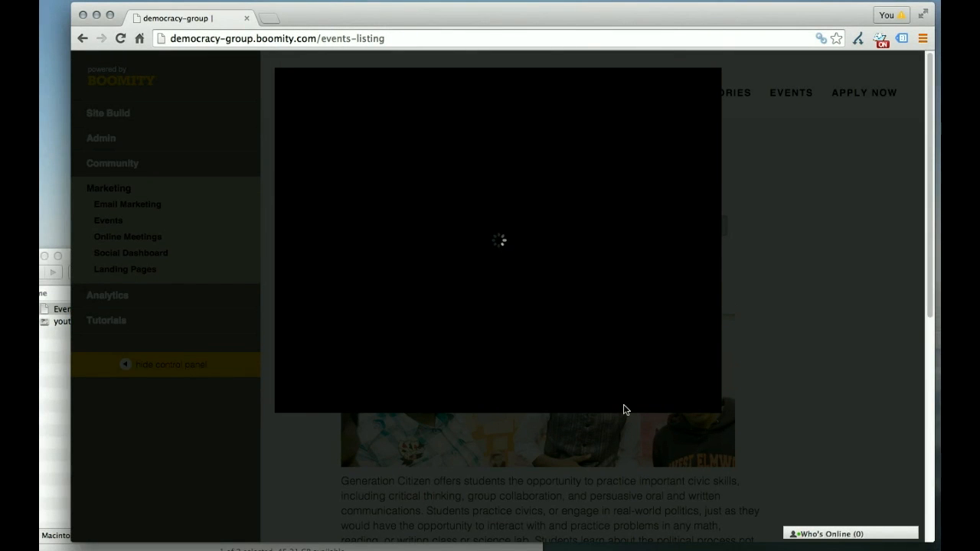
Step: Continue to the event summary, finish and schedule the event, and close the list of managed events
scroll(628, 378, down, 5)
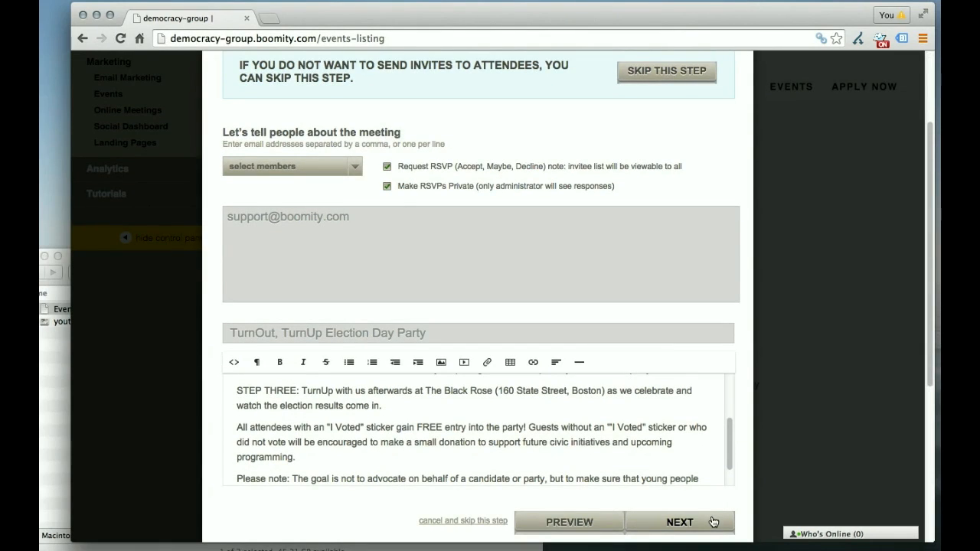
click(714, 522)
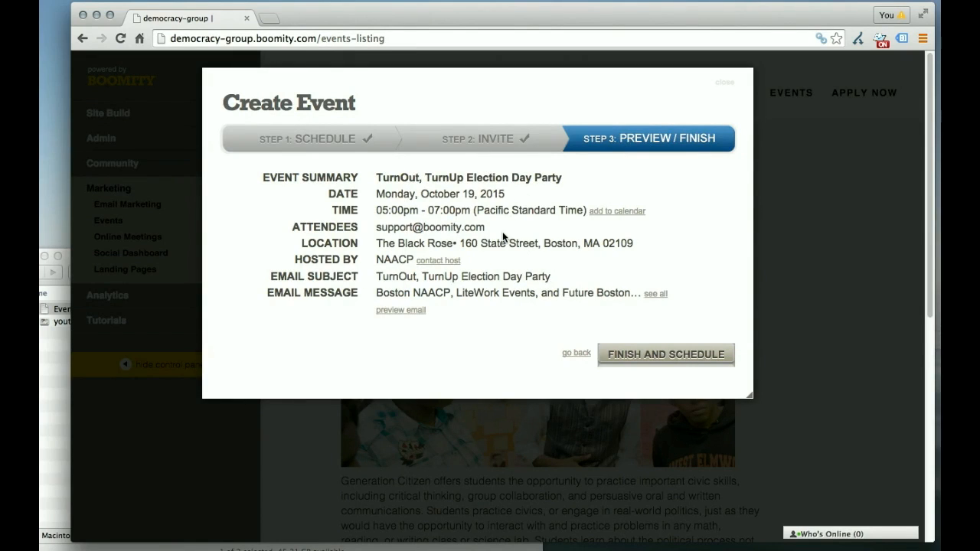
click(666, 355)
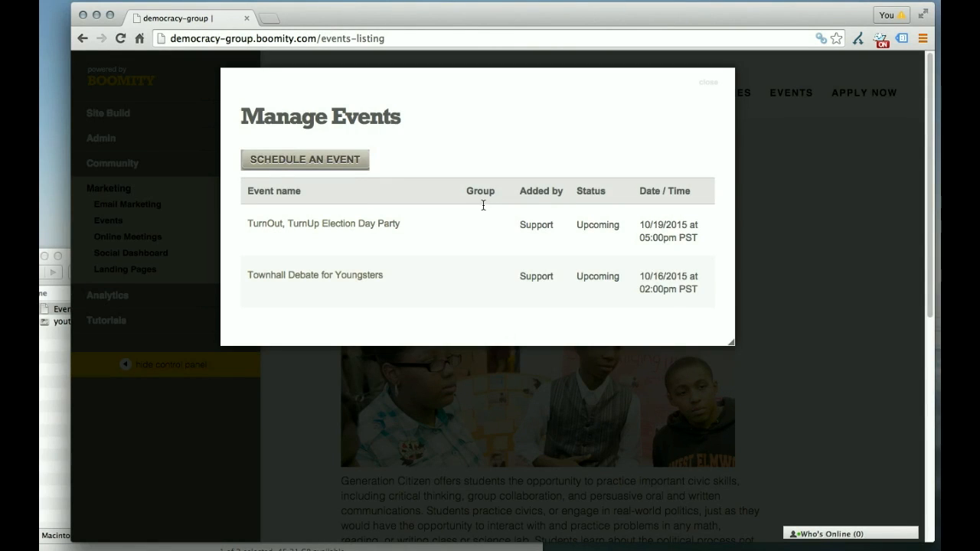
mouse_move(285, 227)
click(709, 85)
Step: Hide the control panel and show the calendar of events in month view
click(170, 366)
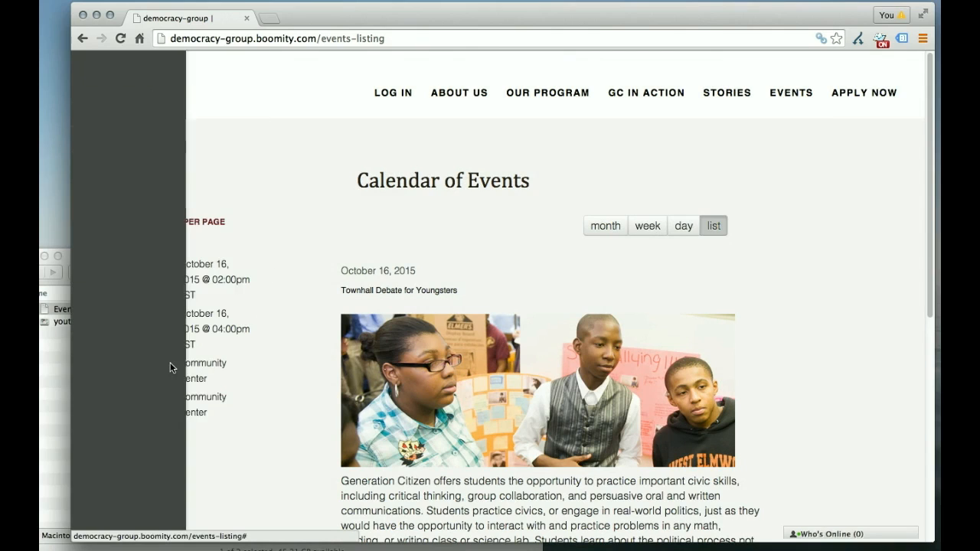
click(612, 226)
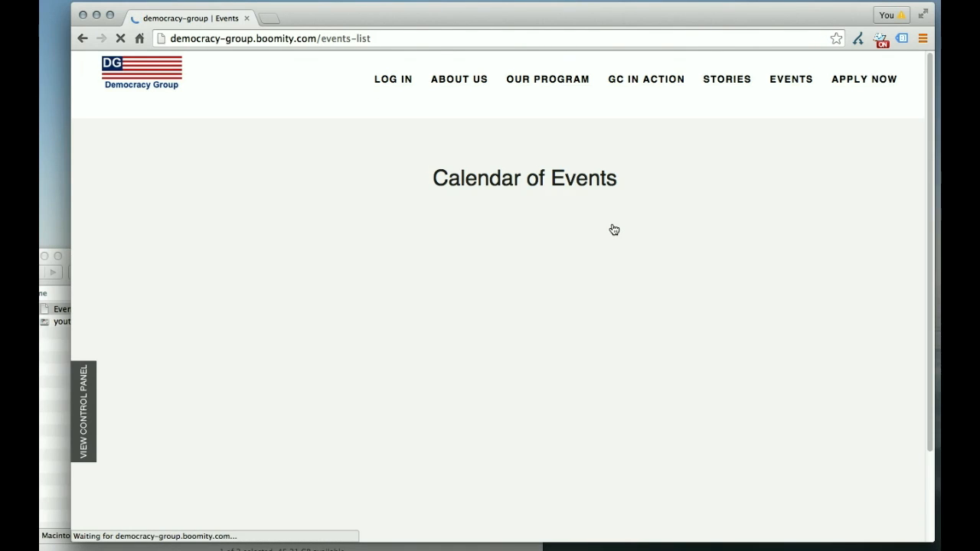
Step: Open the TurnOut, TurnUp Election Day Party entry on October 19, examine its schedule, location, host and description, and close it
scroll(616, 301, down, 3)
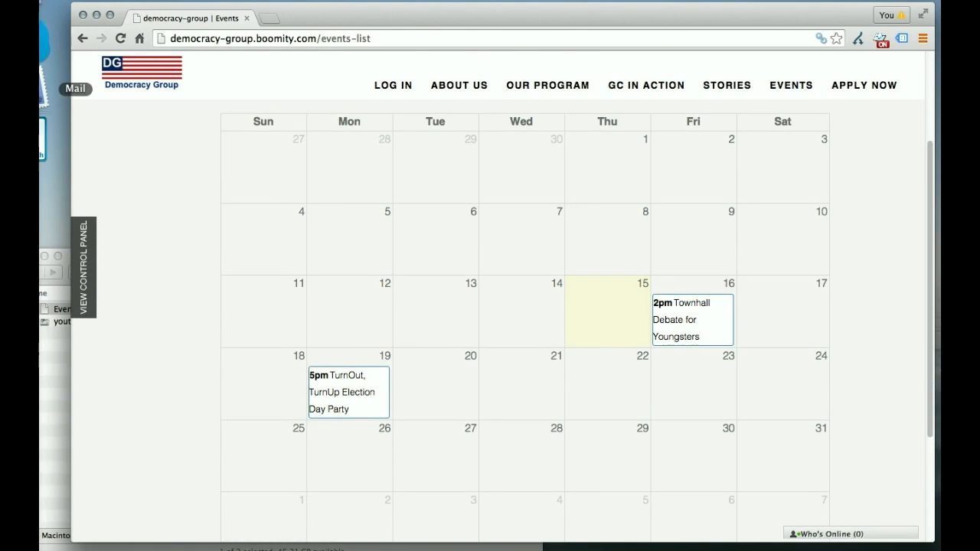
scroll(395, 414, down, 1)
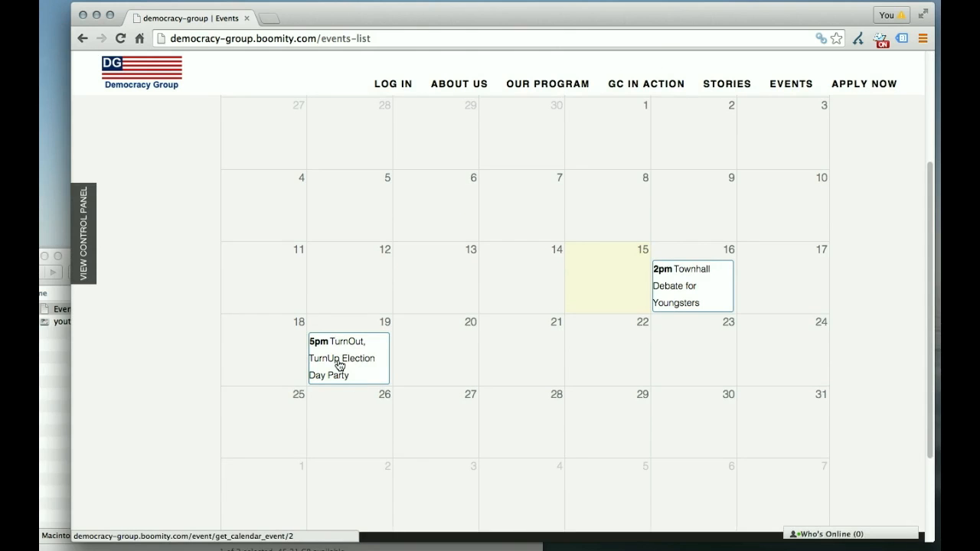
click(339, 365)
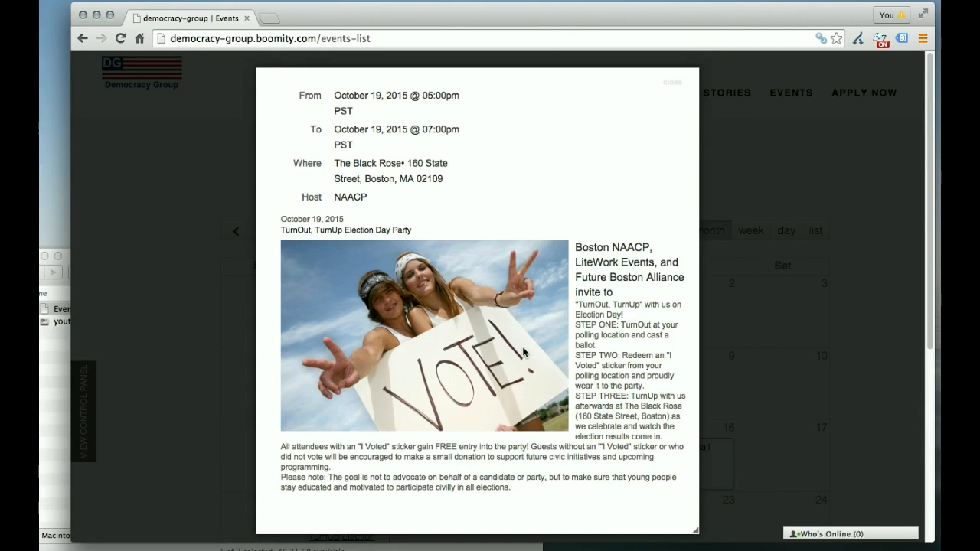
scroll(554, 390, down, 3)
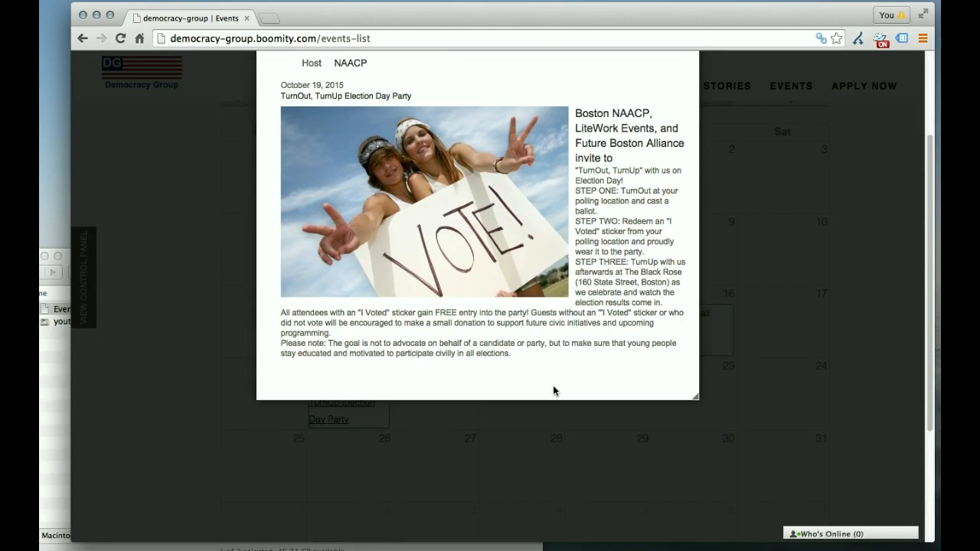
scroll(461, 304, up, 3)
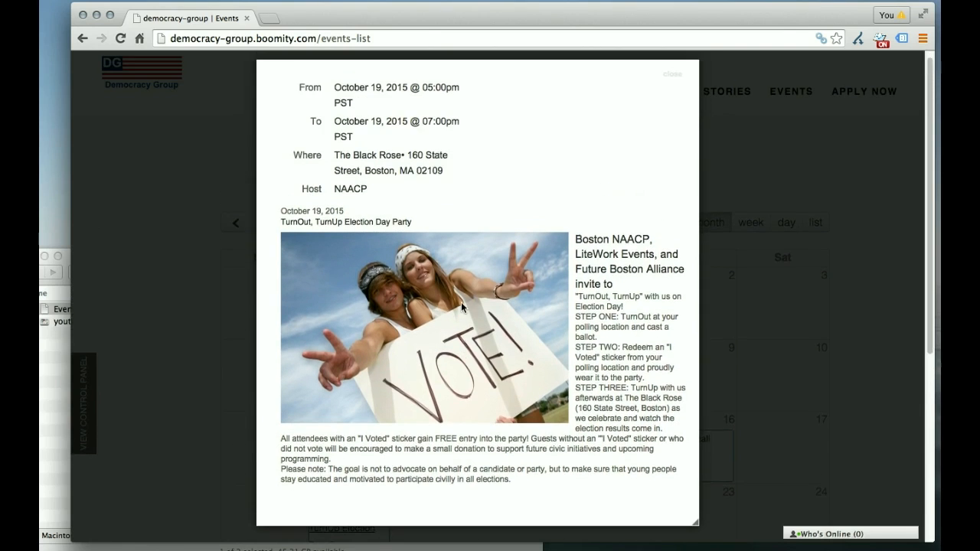
scroll(461, 302, down, 2)
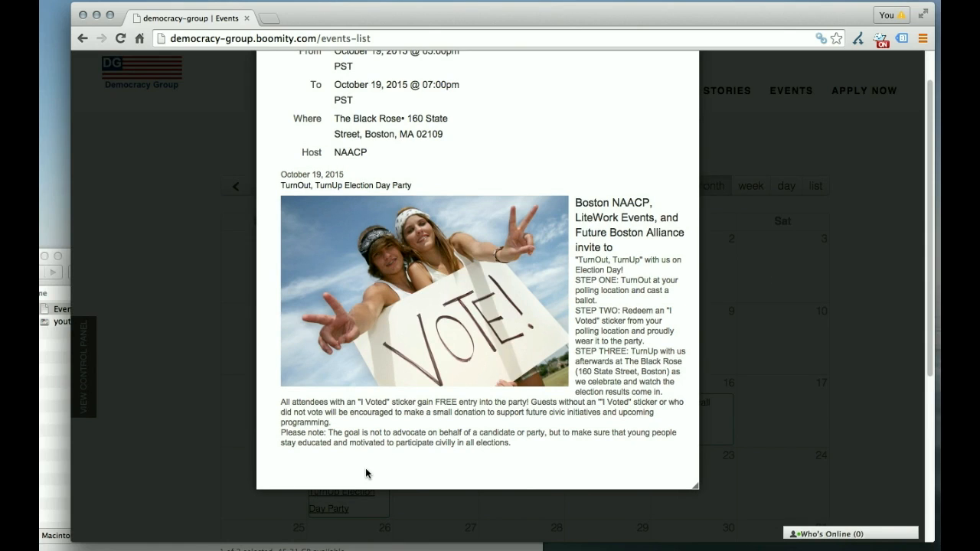
scroll(668, 319, up, 2)
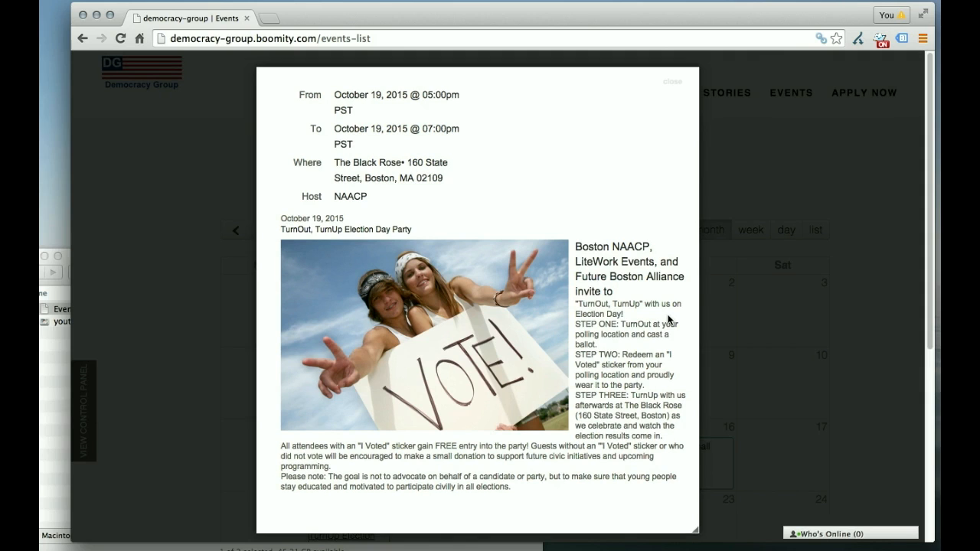
click(672, 82)
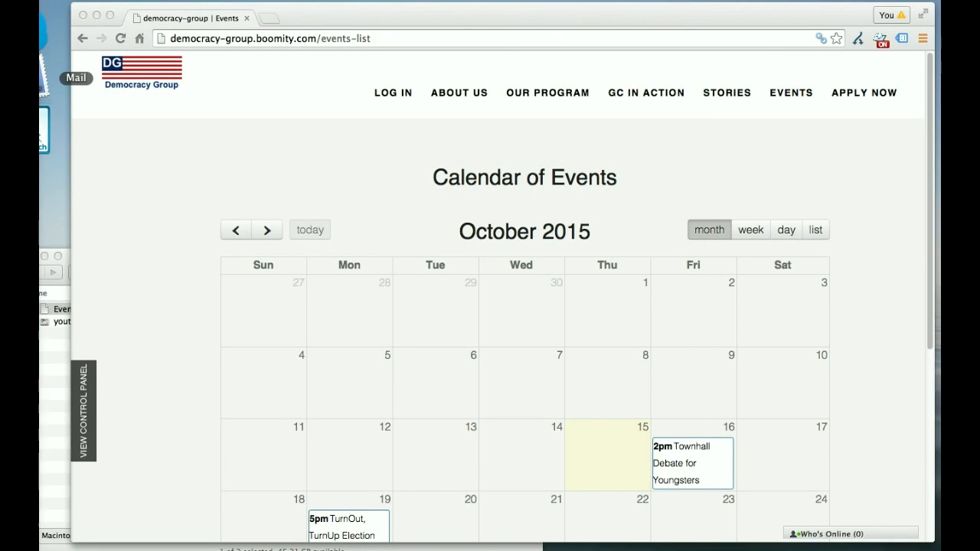
Step: Switch to Mail and bring up the TurnOut, TurnUp Election Day Party invitation email
click(42, 509)
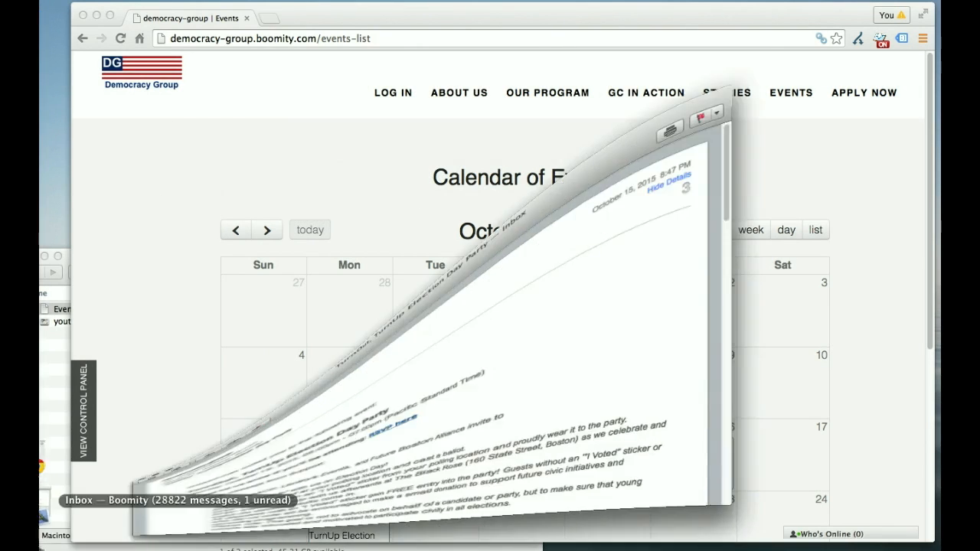
Step: Read through the TurnOut, TurnUp Election Day Party invitation email and follow its RSVP link to the reply form in the browser
drag(431, 89, 407, 83)
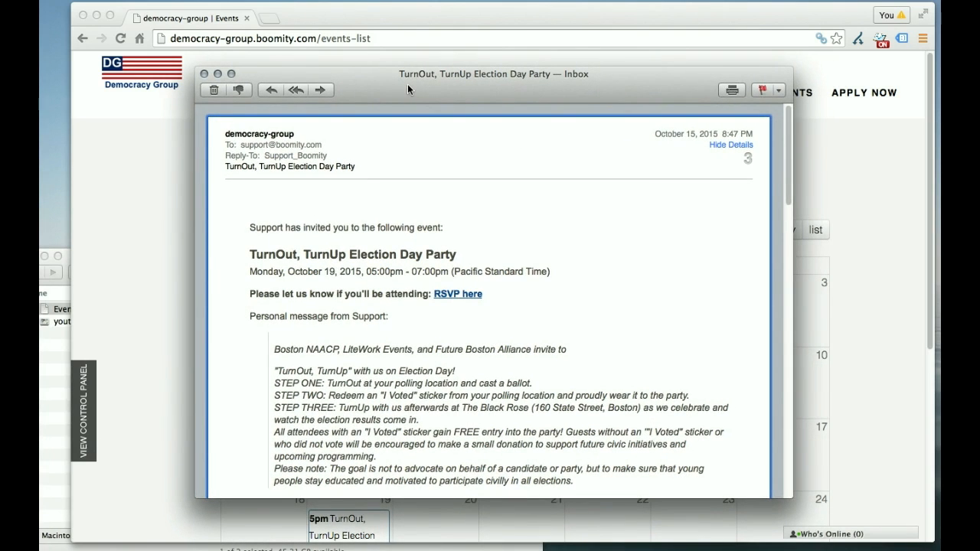
scroll(584, 254, down, 3)
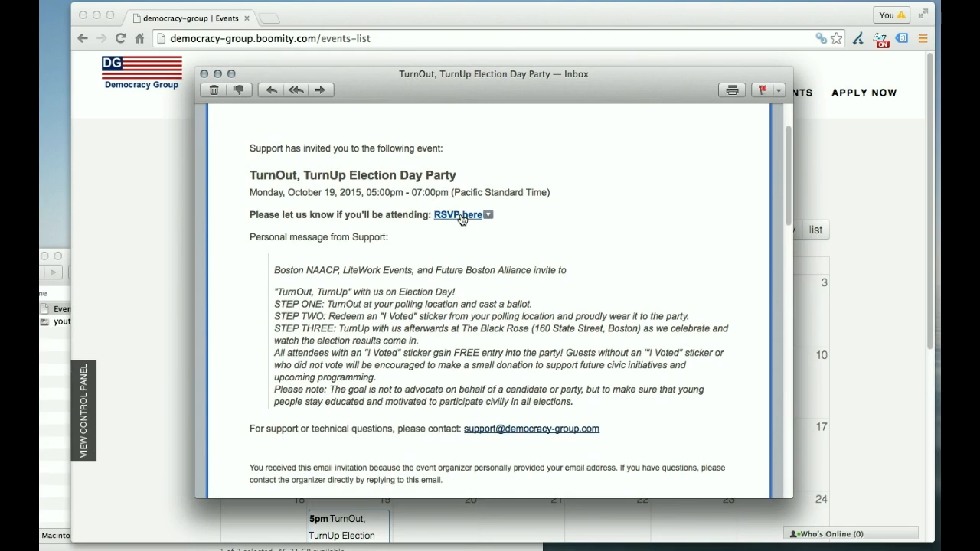
click(457, 215)
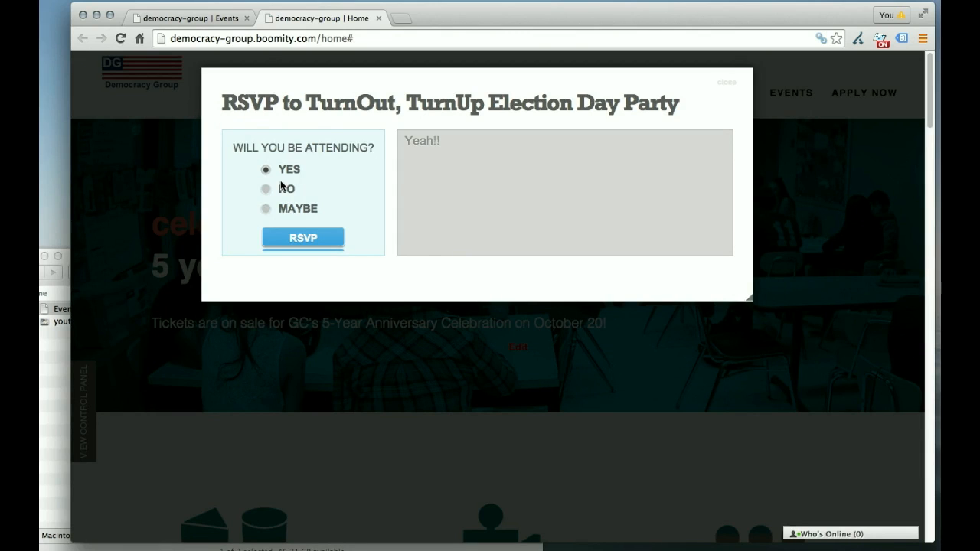
Step: Submit the RSVP with attendance set to Yes and the message "Yes", and close the Home page's browser tab
click(267, 190)
click(266, 209)
drag(461, 139, 398, 139)
key(BackSpace)
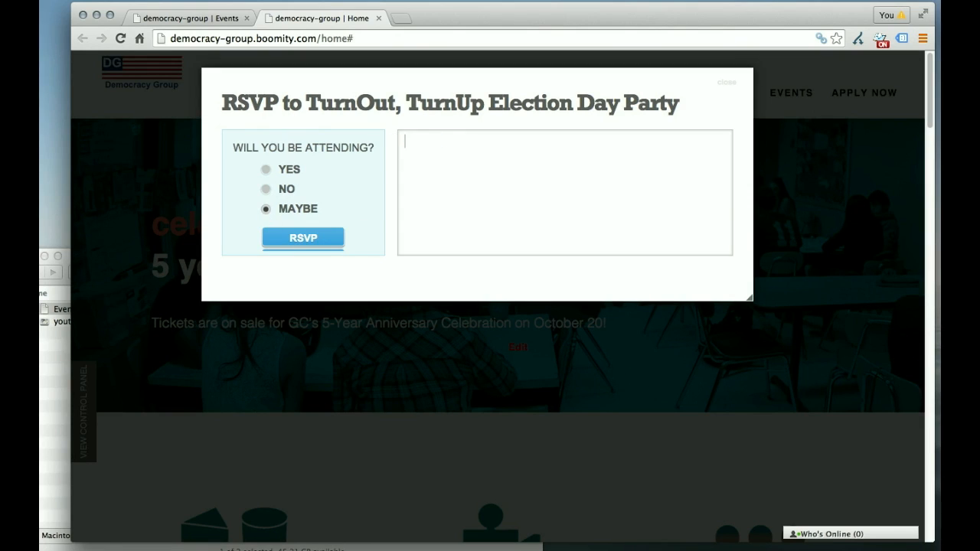
text(Yes)
click(265, 170)
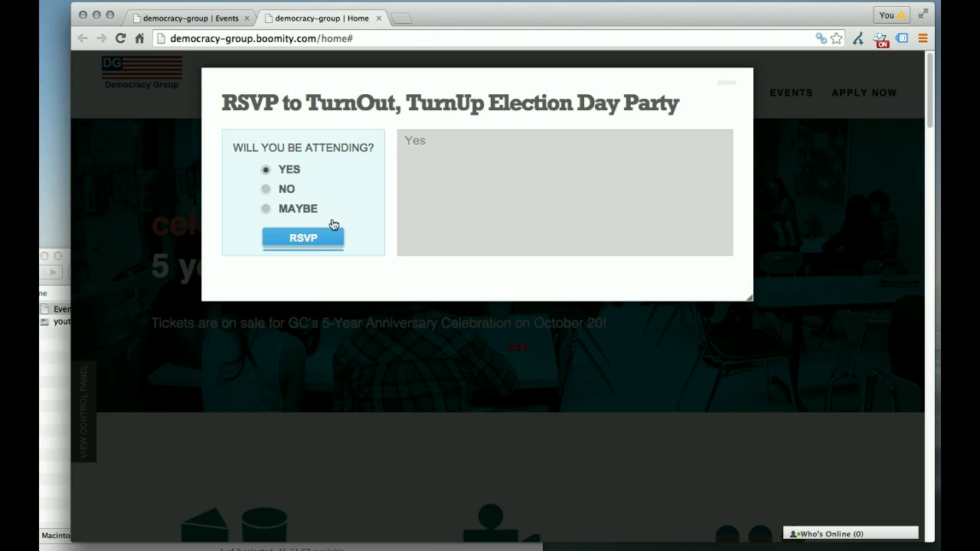
click(314, 241)
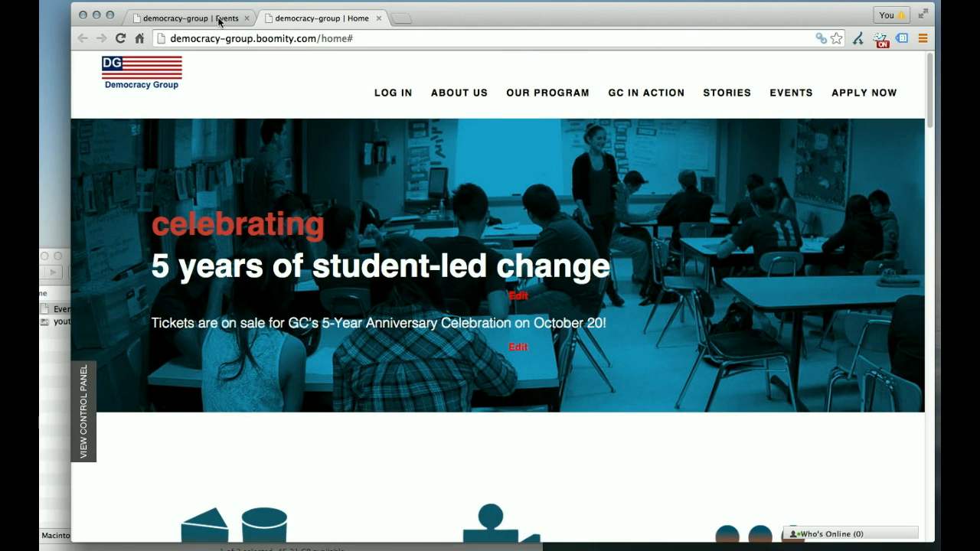
click(378, 17)
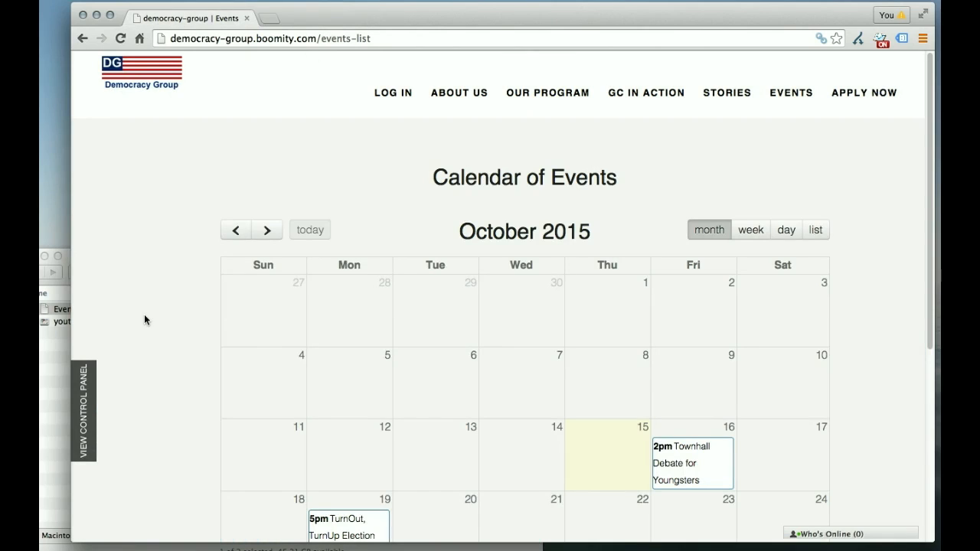
Step: Bring up the control panel's list of managed events and view the RSVPs for the TurnOut, TurnUp Election Day Party
click(94, 426)
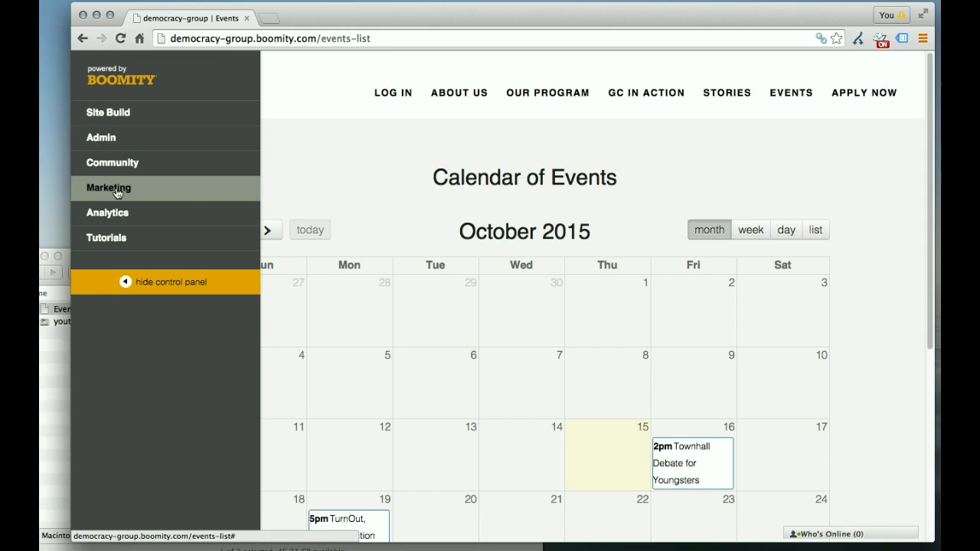
click(115, 188)
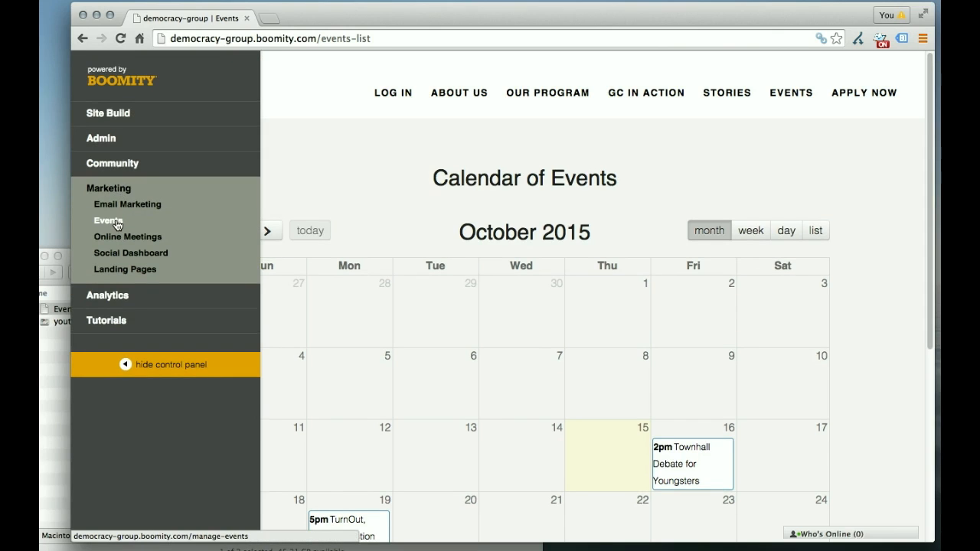
click(115, 222)
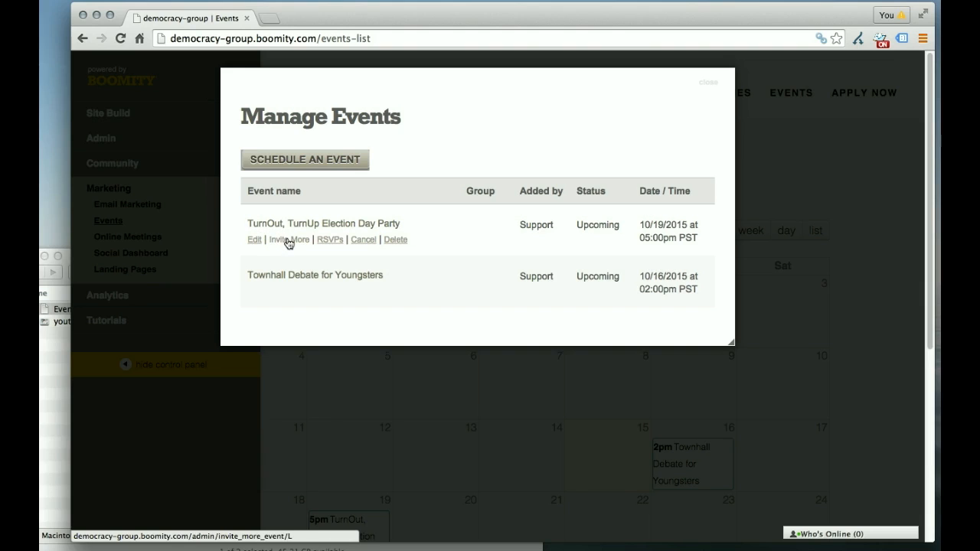
click(331, 240)
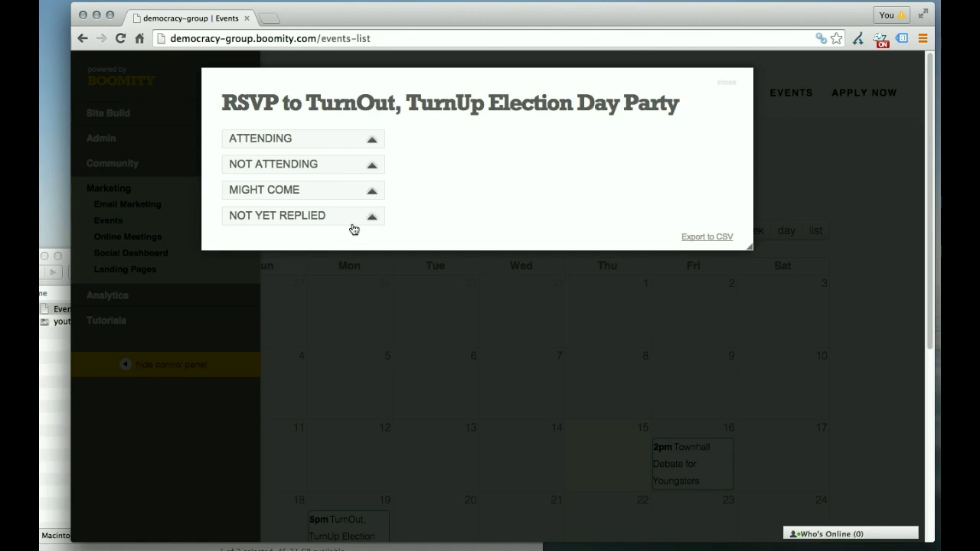
Step: Expand the Attending, Not Attending, Might Come and Not Yet Replied groups to examine the event's responses
click(372, 146)
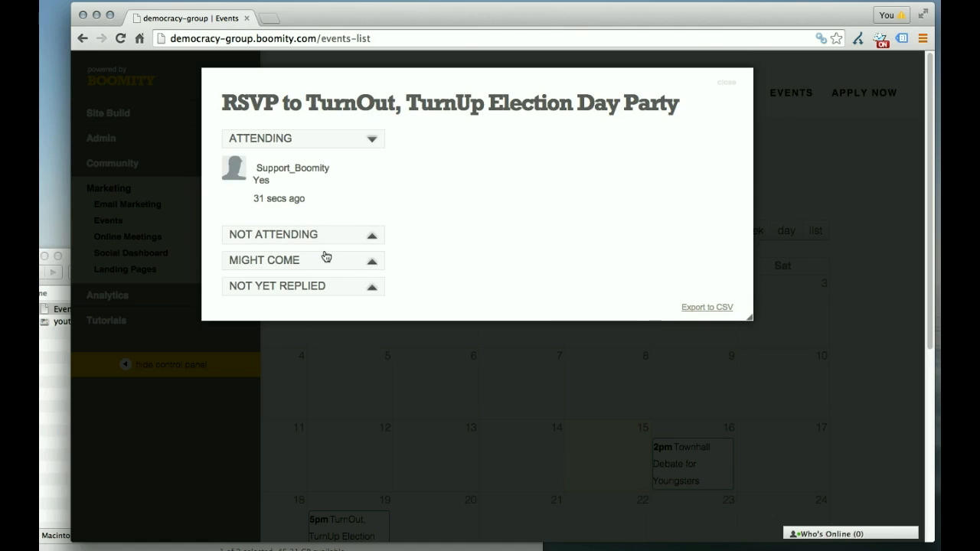
click(372, 237)
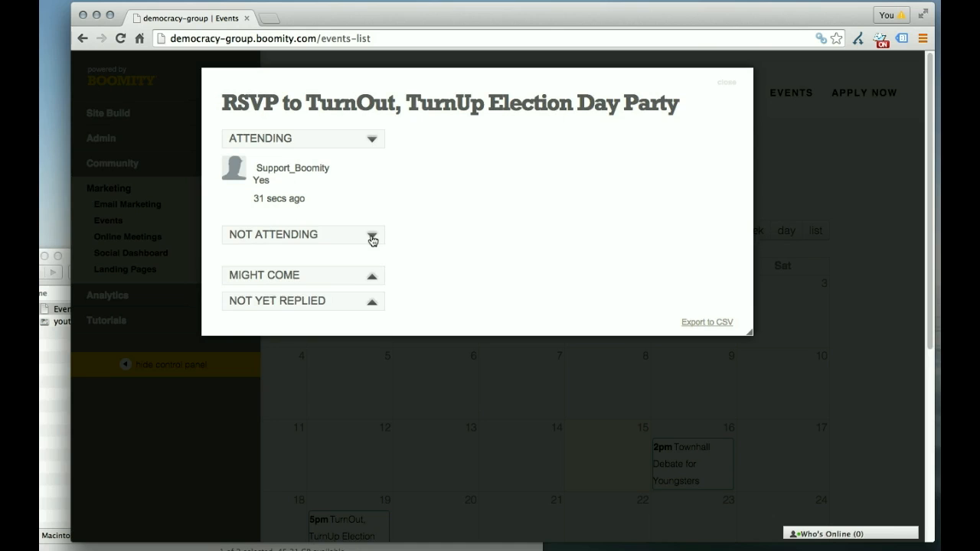
click(372, 276)
click(372, 317)
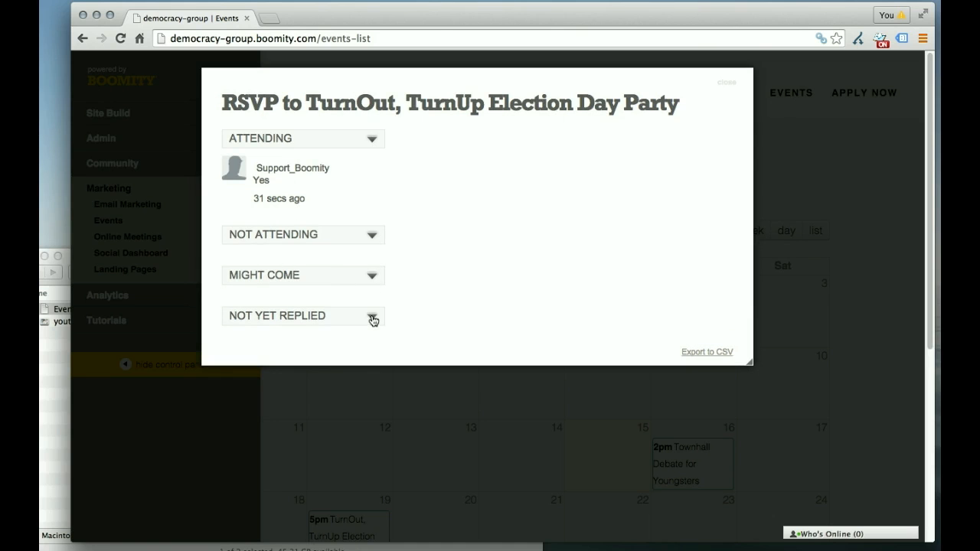